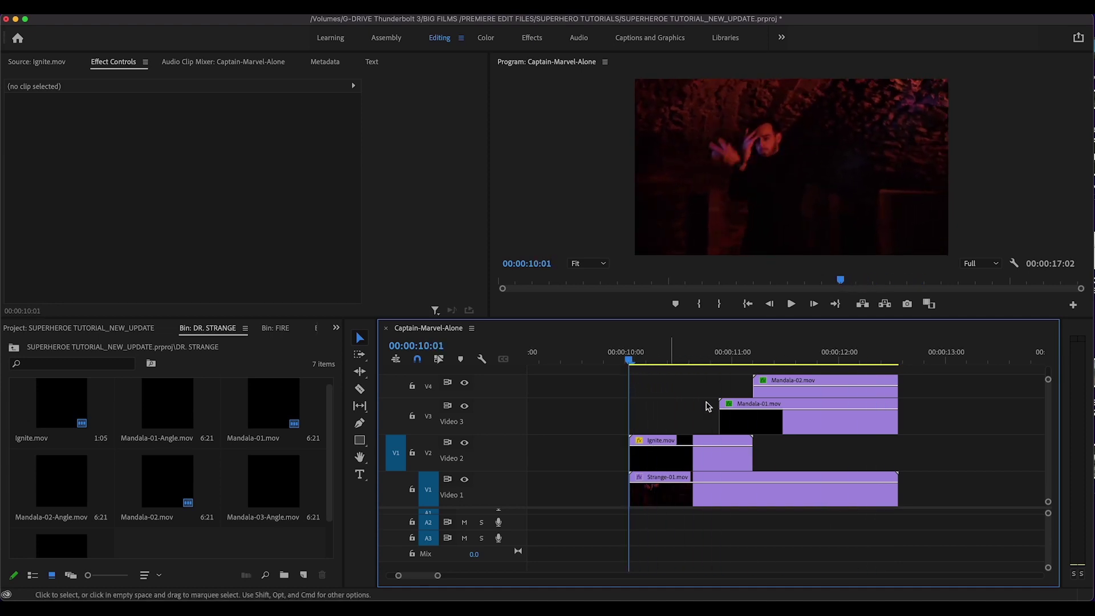
Step: Scroll to Strange-01.mov around 00:00:14–18 and scrub back and forth through its hand gesture
scroll(935, 432, "right", 5)
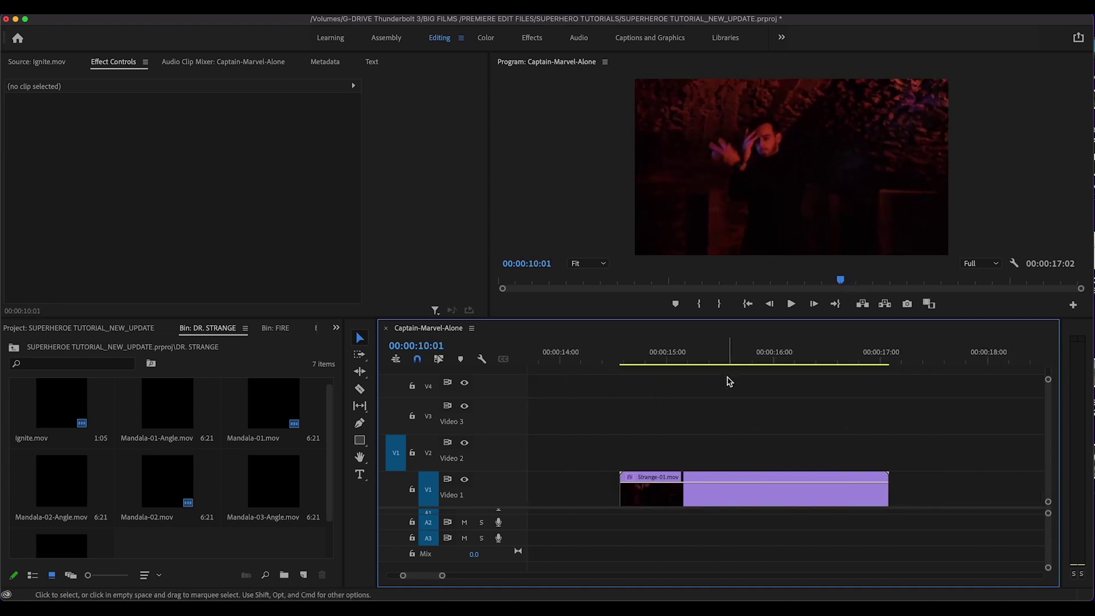
left_click(719, 356)
left_click_drag(719, 363, 775, 390)
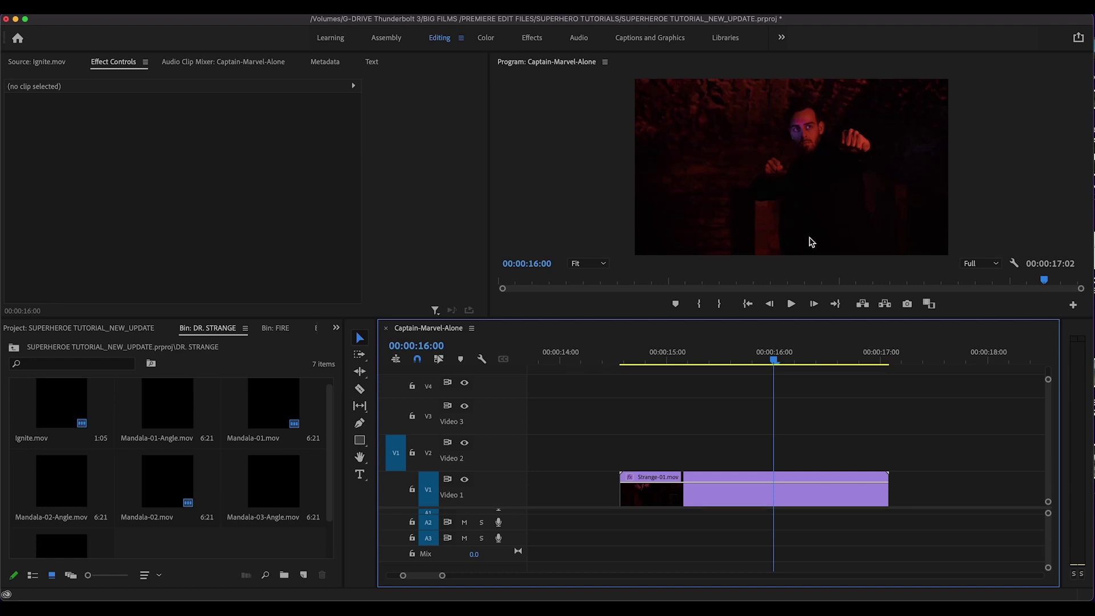
left_click_drag(774, 364, 816, 365)
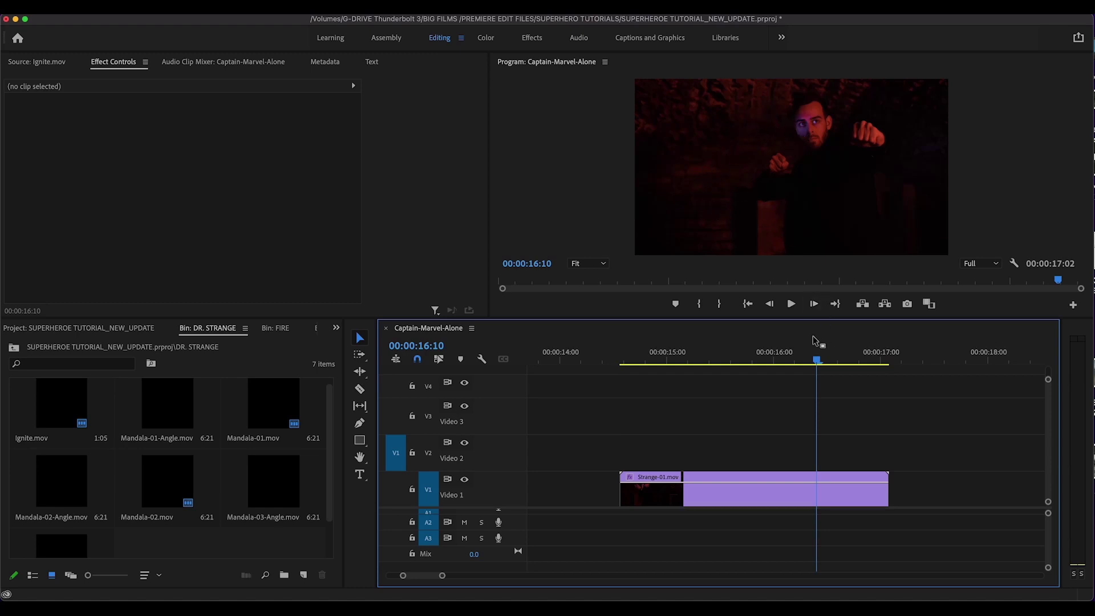
left_click_drag(819, 365, 626, 363)
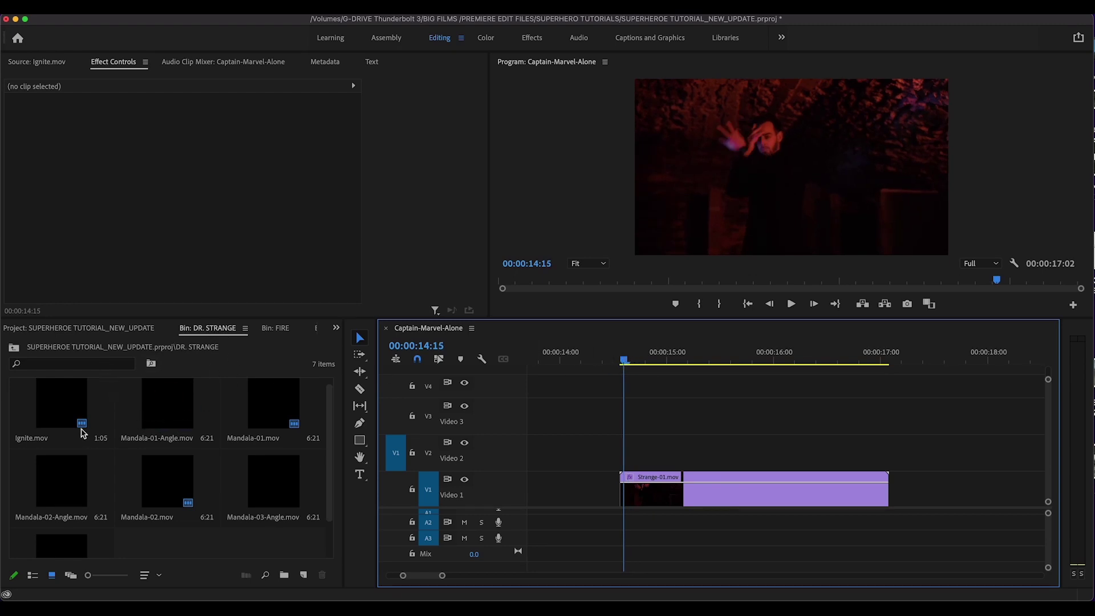
left_click(63, 412)
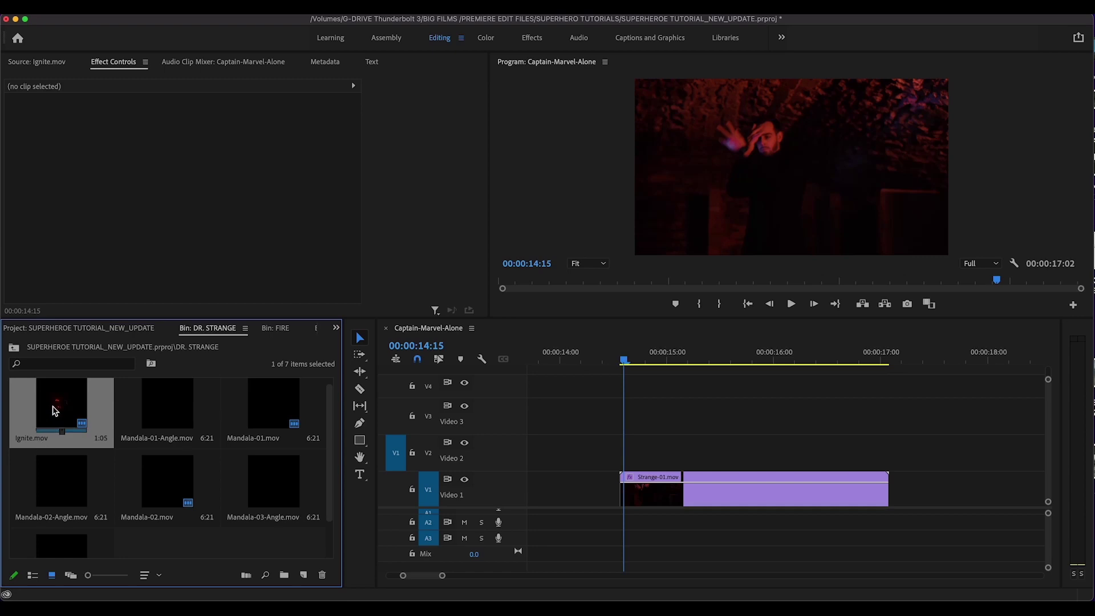
Step: Preview Ignite.mov in the Source Monitor and drop it onto Video 2 at 00:00:14:15
double_click(56, 411)
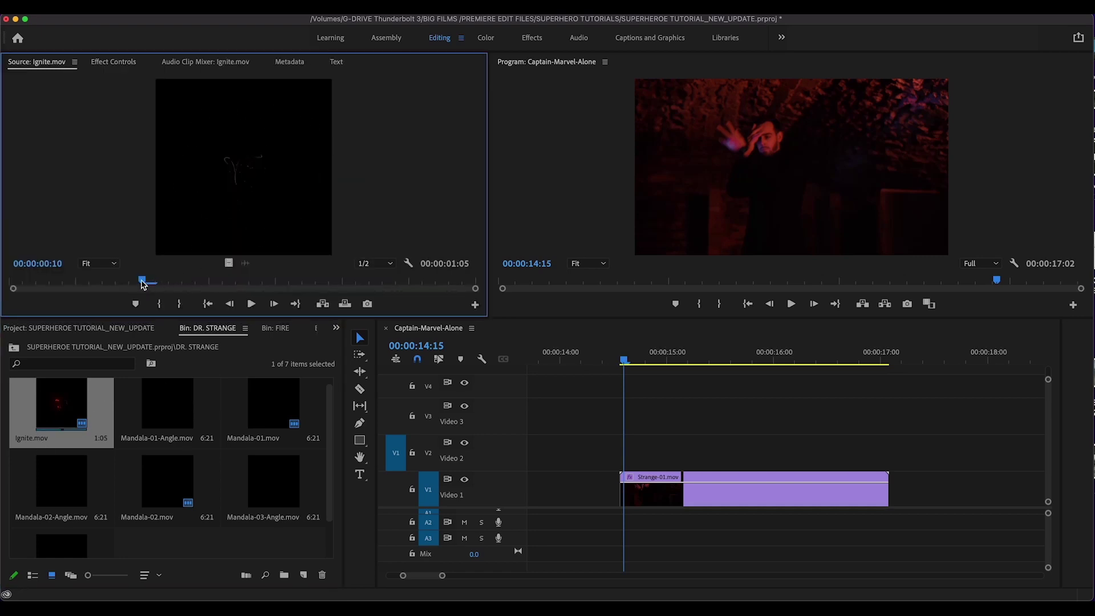
mouse_move(143, 285)
left_mouse_down()
mouse_move(80, 284)
mouse_move(354, 284)
mouse_move(124, 285)
left_mouse_up()
left_click_drag(321, 249, 623, 459)
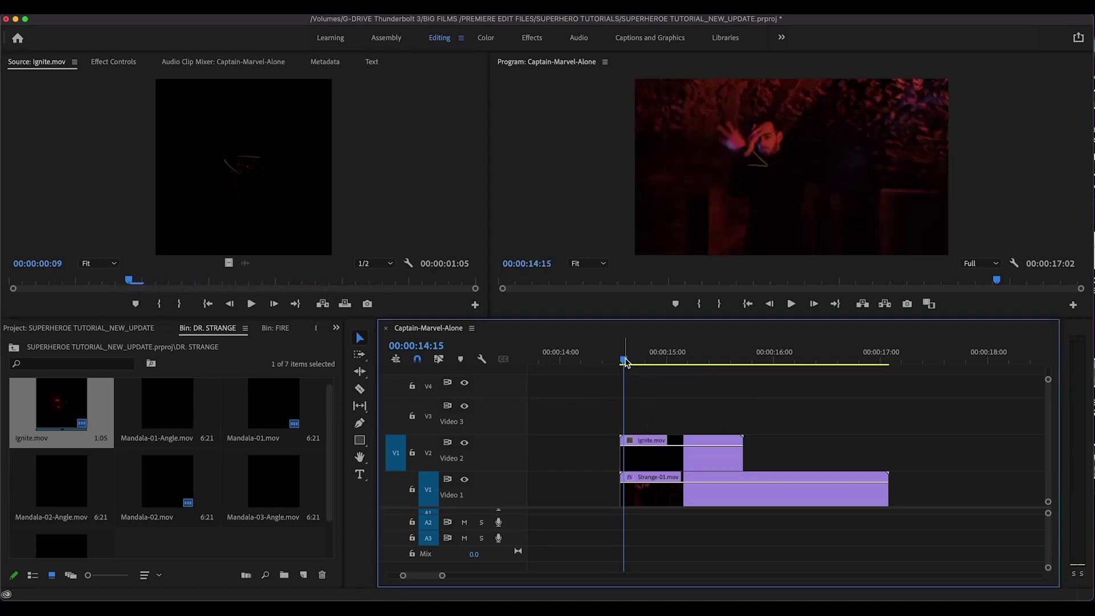
left_click_drag(625, 361, 650, 360)
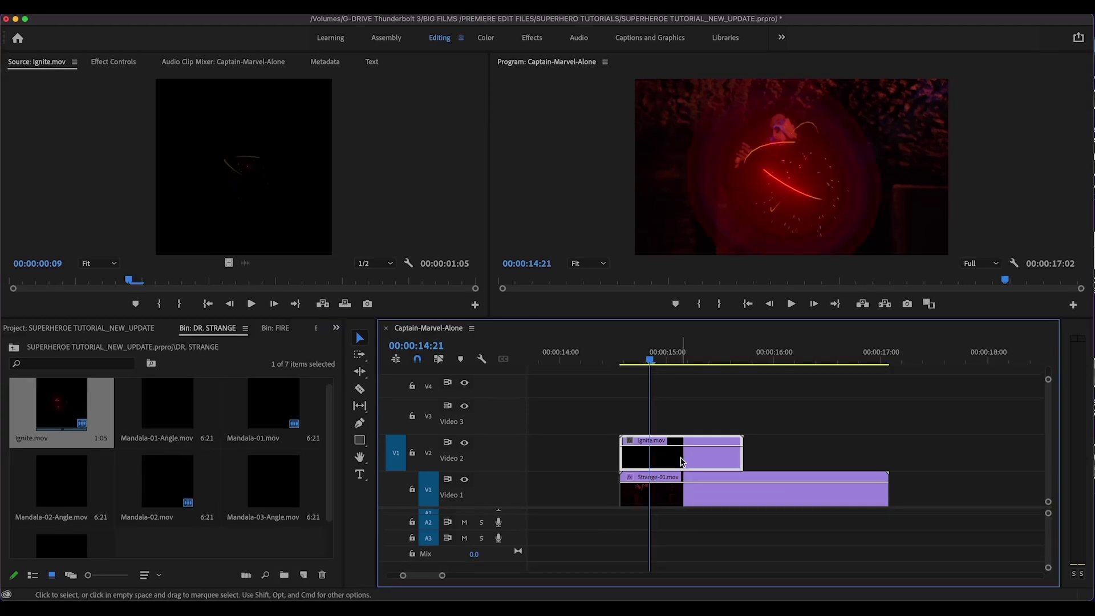
Step: Set the Ignite clip's Opacity blend mode to Screen
left_click(116, 64)
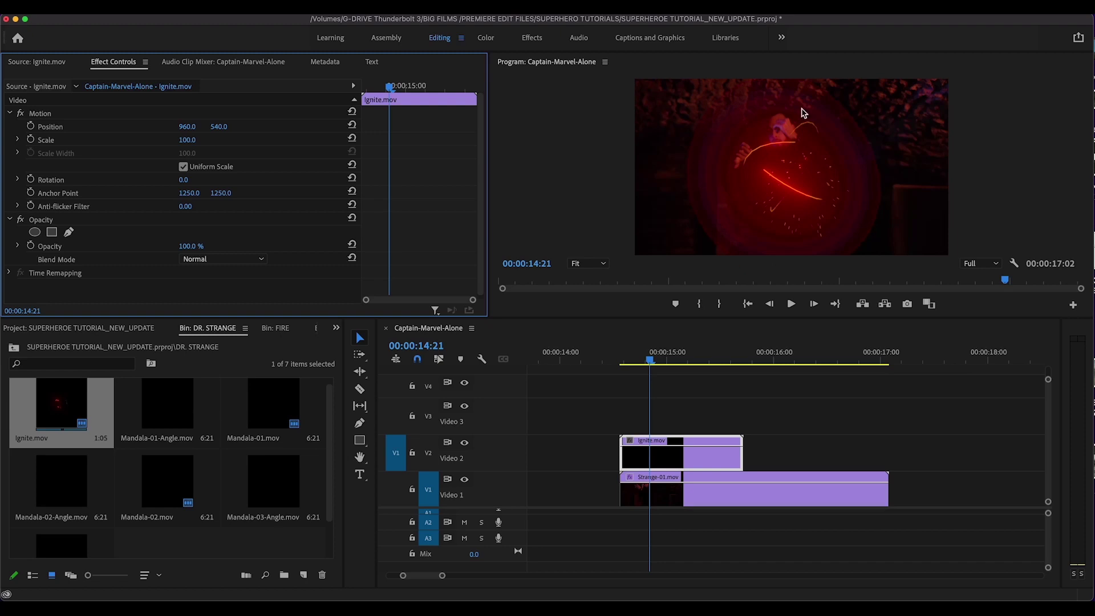
left_click(259, 260)
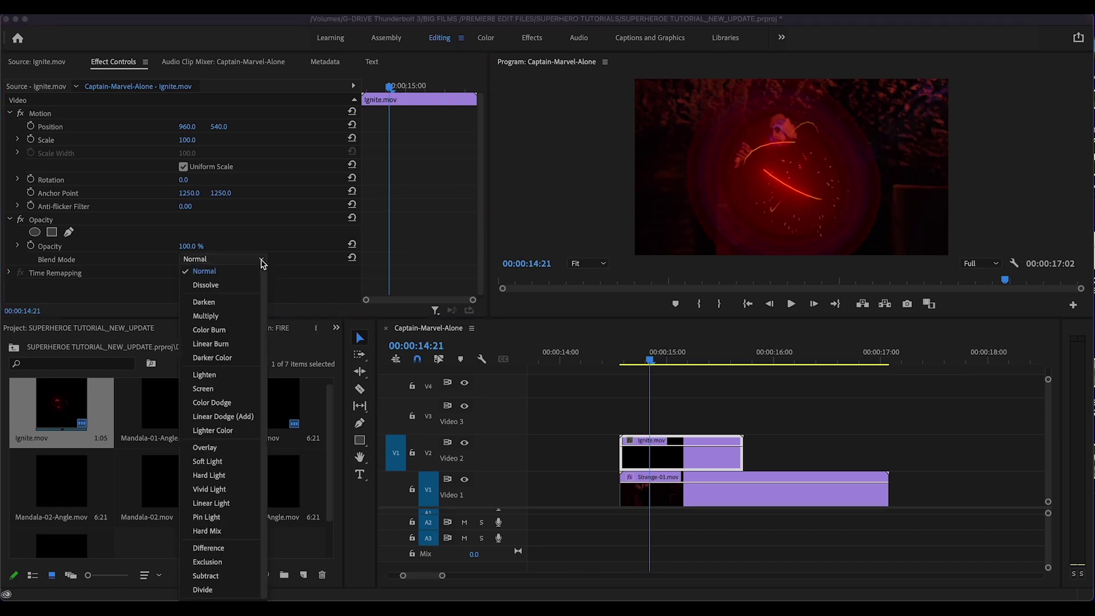
left_click(205, 388)
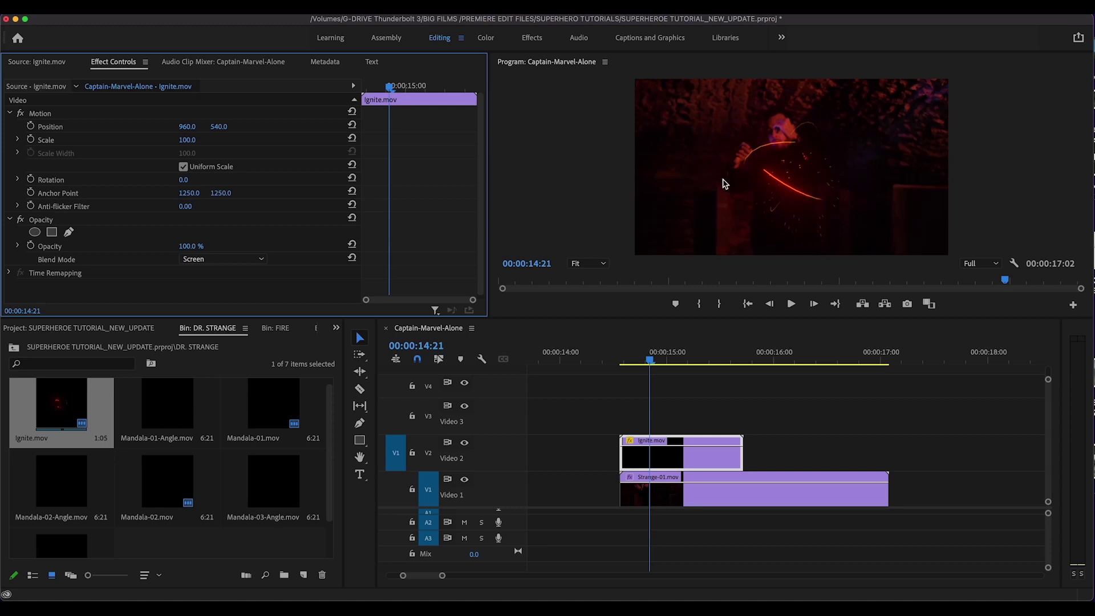
mouse_move(647, 361)
left_mouse_down()
mouse_move(711, 359)
mouse_move(655, 360)
mouse_move(666, 360)
left_mouse_up()
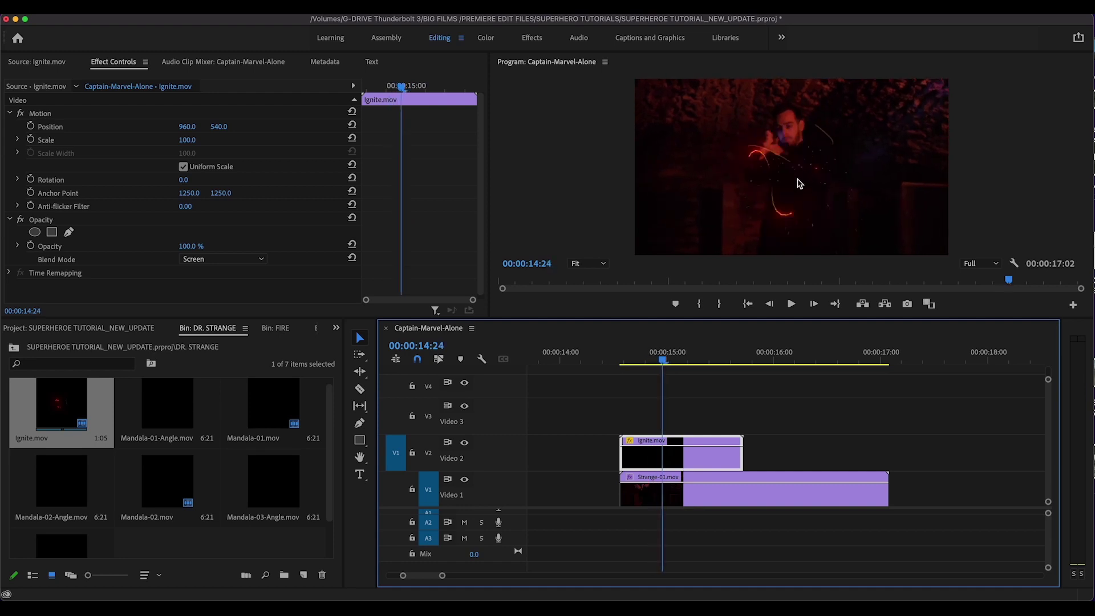
Step: Move the Ignite spark to 874.8, 385.2 and scale it to 66
left_click(798, 183)
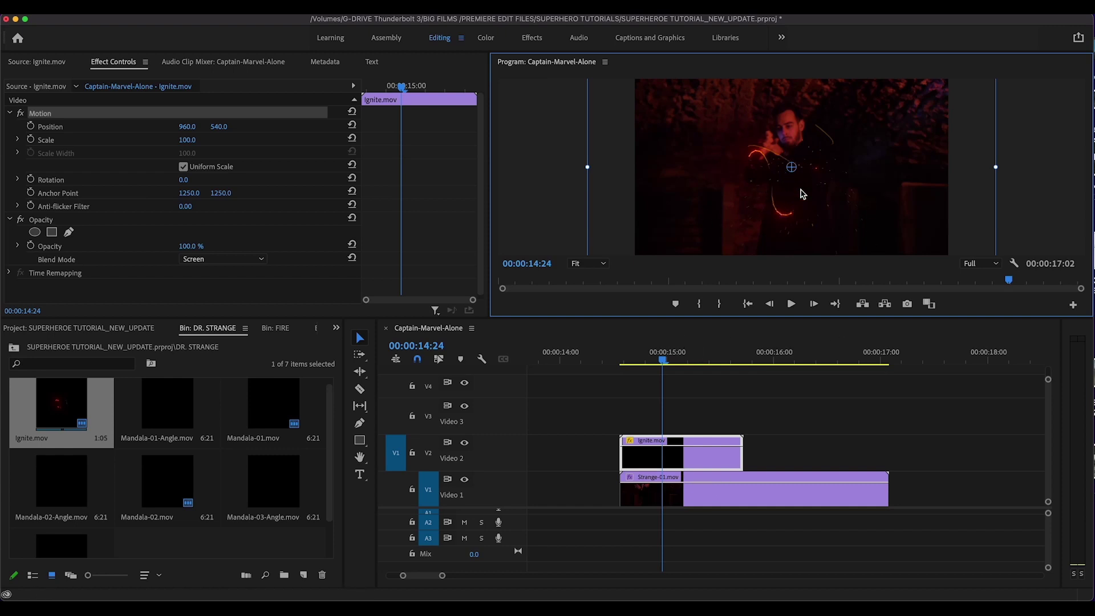
left_click_drag(804, 206, 788, 180)
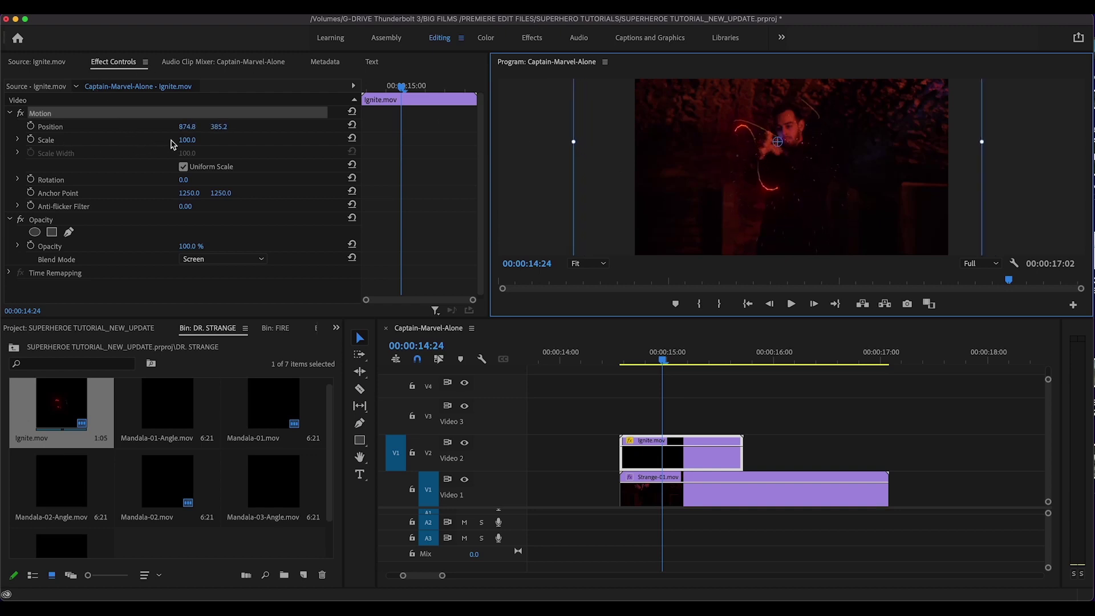
left_click_drag(187, 140, 167, 140)
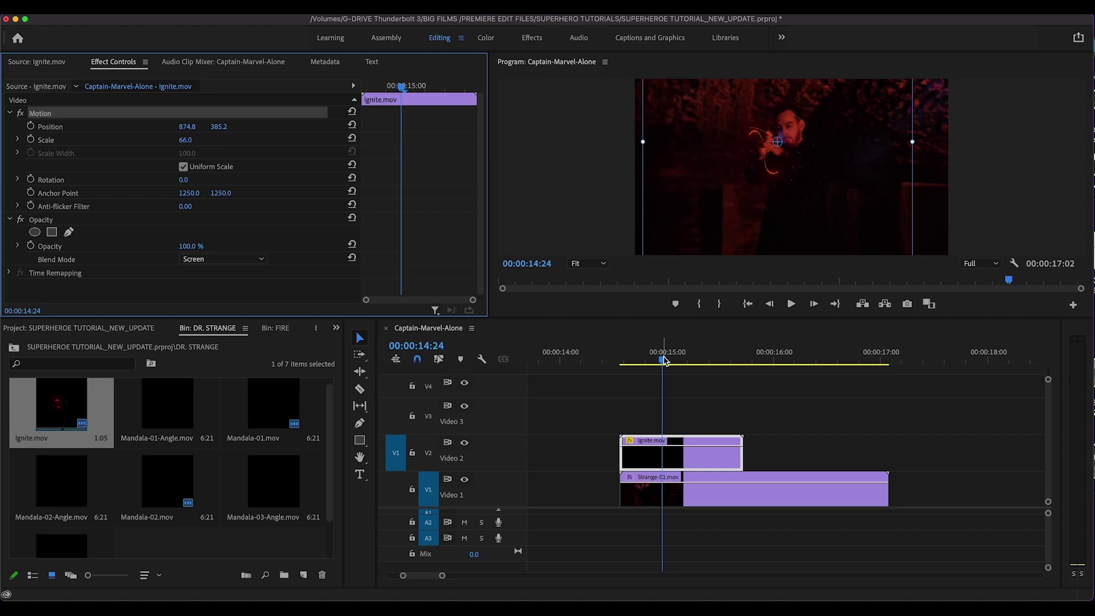
left_click_drag(664, 360, 626, 355)
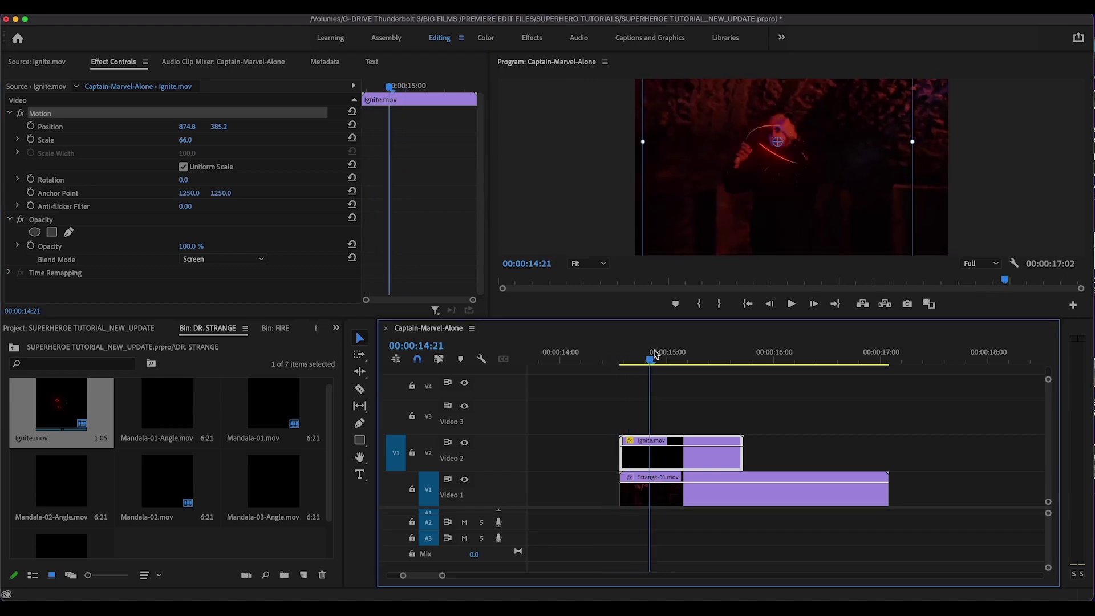
left_click_drag(655, 354, 732, 351)
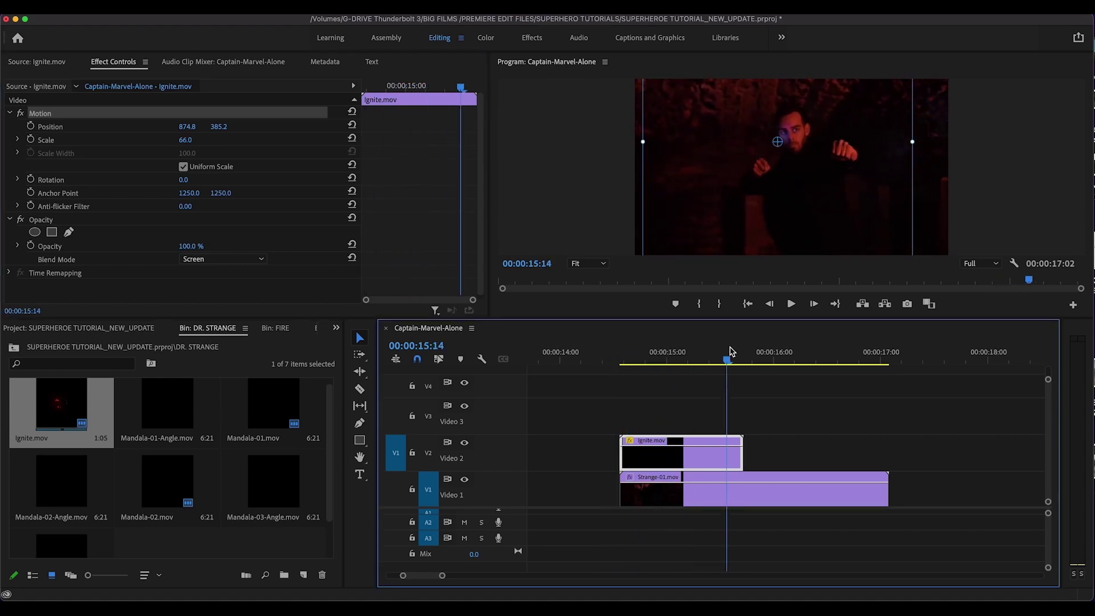
left_click(699, 416)
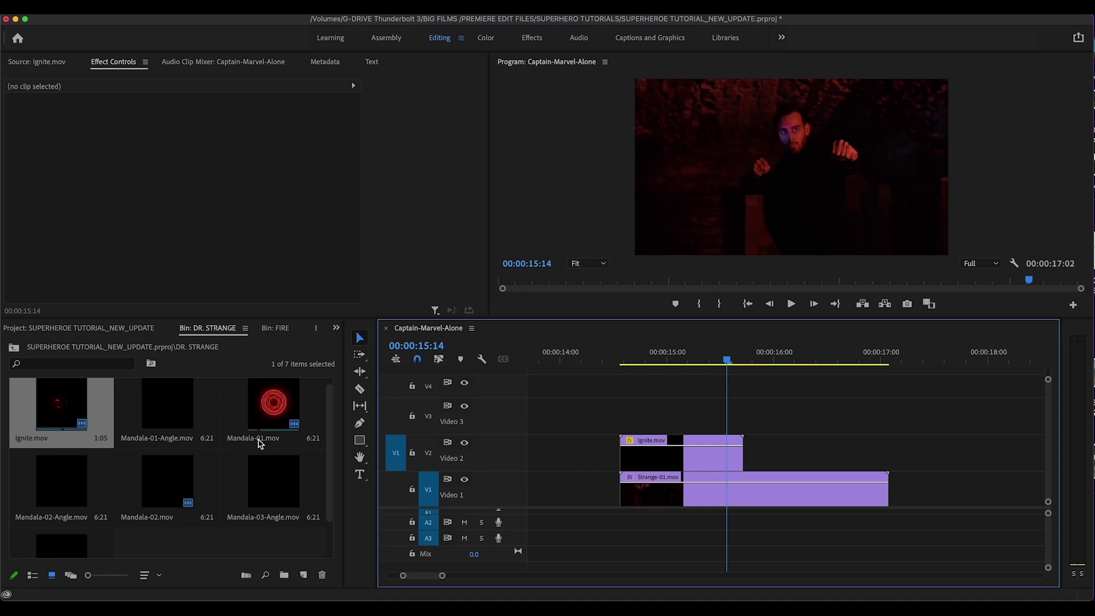
Step: Preview Mandala-01.mov and place it on Video 3 at 00:00:15:11
double_click(242, 403)
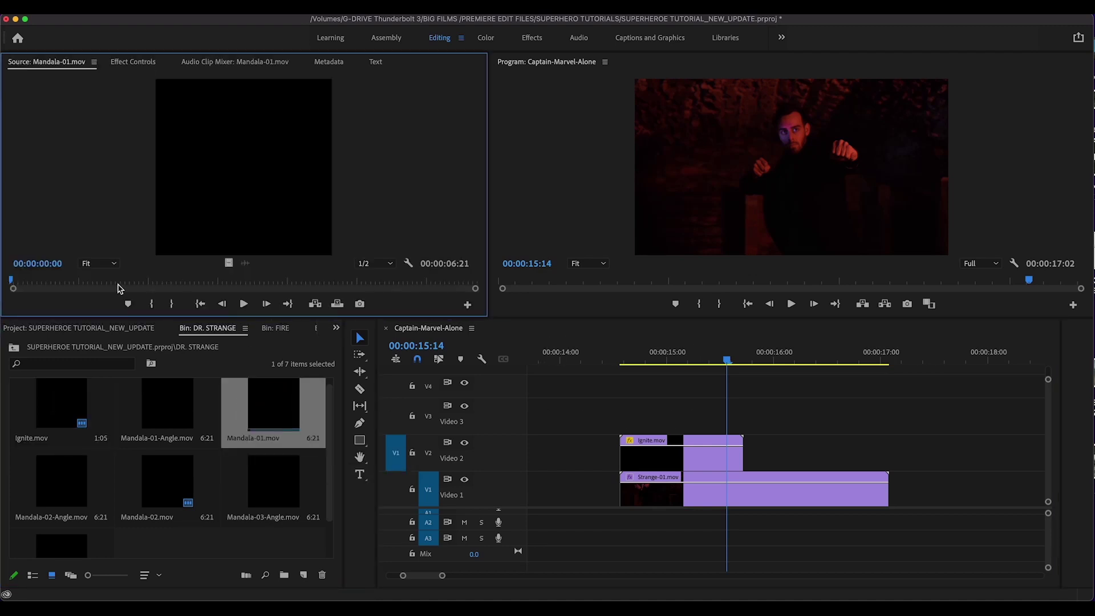
left_click_drag(120, 288, 190, 284)
left_click_drag(263, 169, 719, 414)
left_click(721, 358)
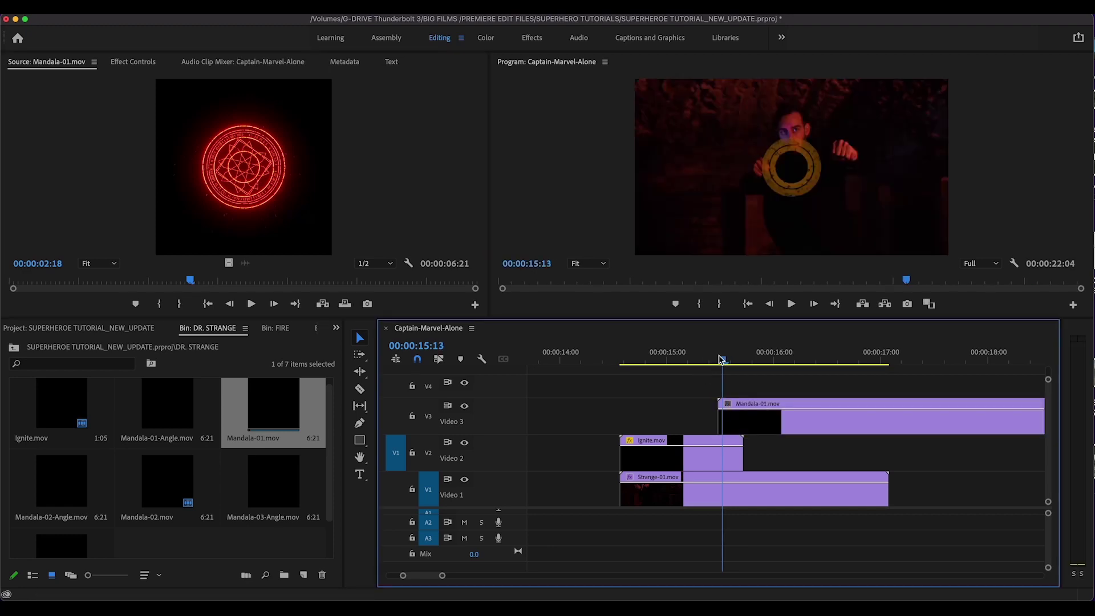
left_click_drag(720, 358, 766, 361)
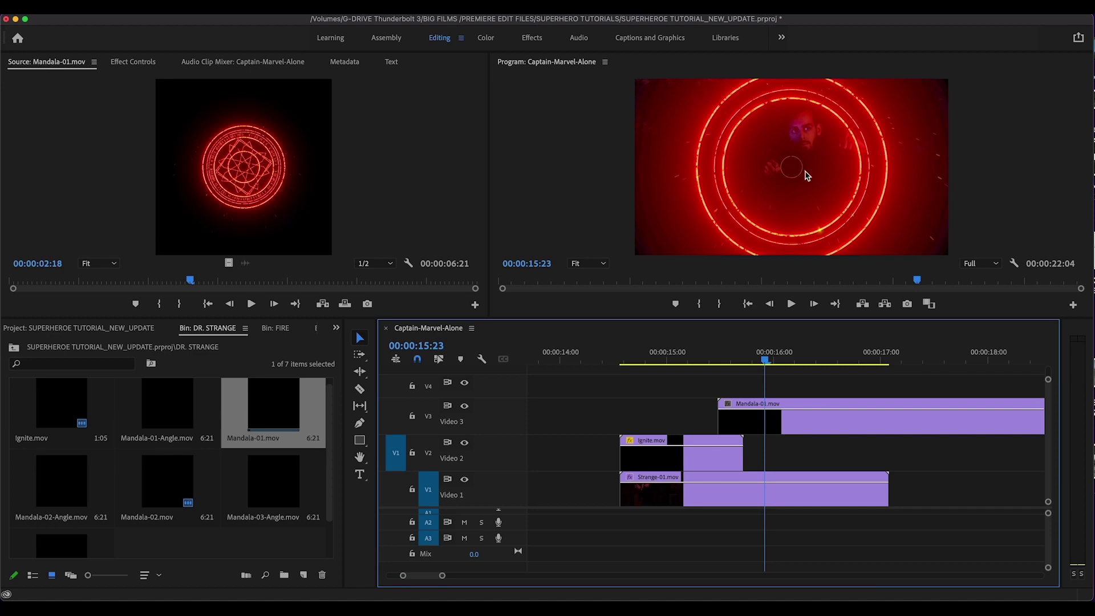
Step: Trim Mandala-01's out-point to end with Strange-01.mov at 00:00:17:02
scroll(887, 445, "down", 3)
scroll(887, 445, "up", 3)
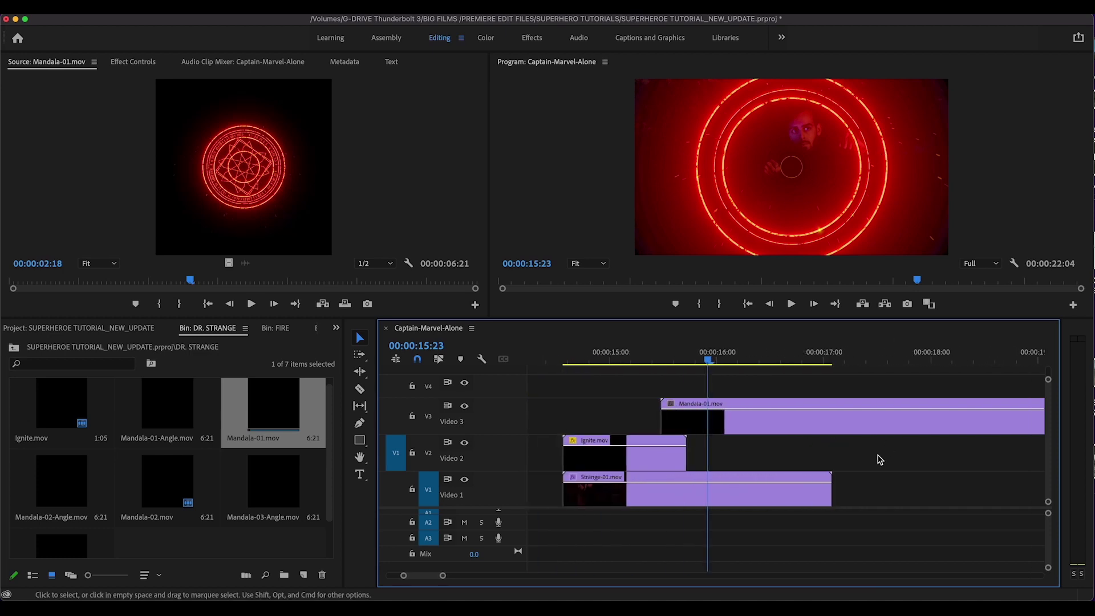
left_click_drag(446, 576, 481, 576)
left_click_drag(970, 422, 818, 422)
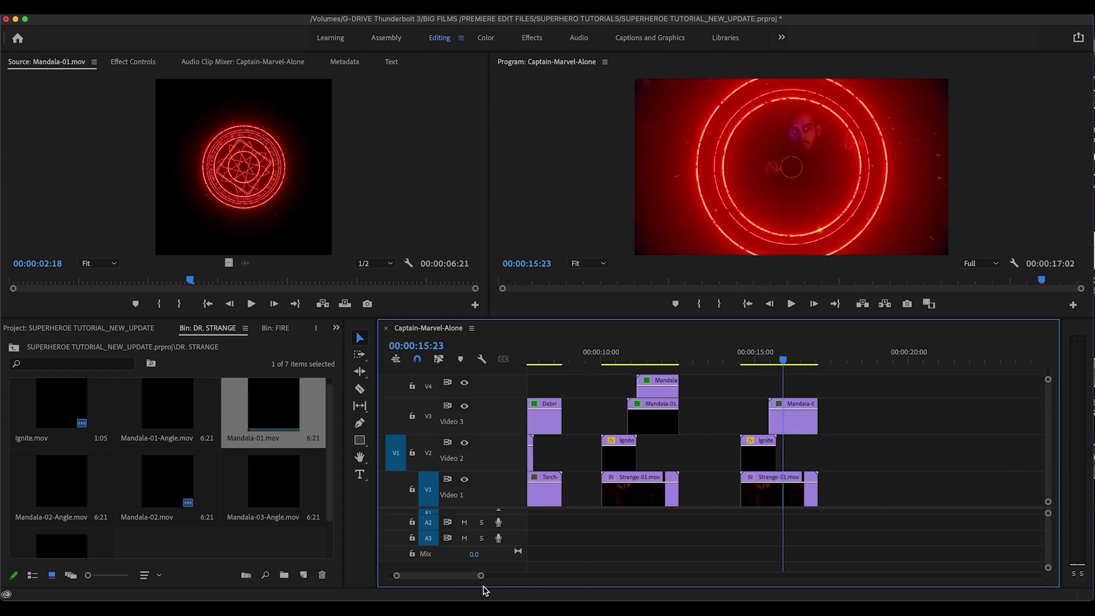
left_click_drag(480, 576, 432, 576)
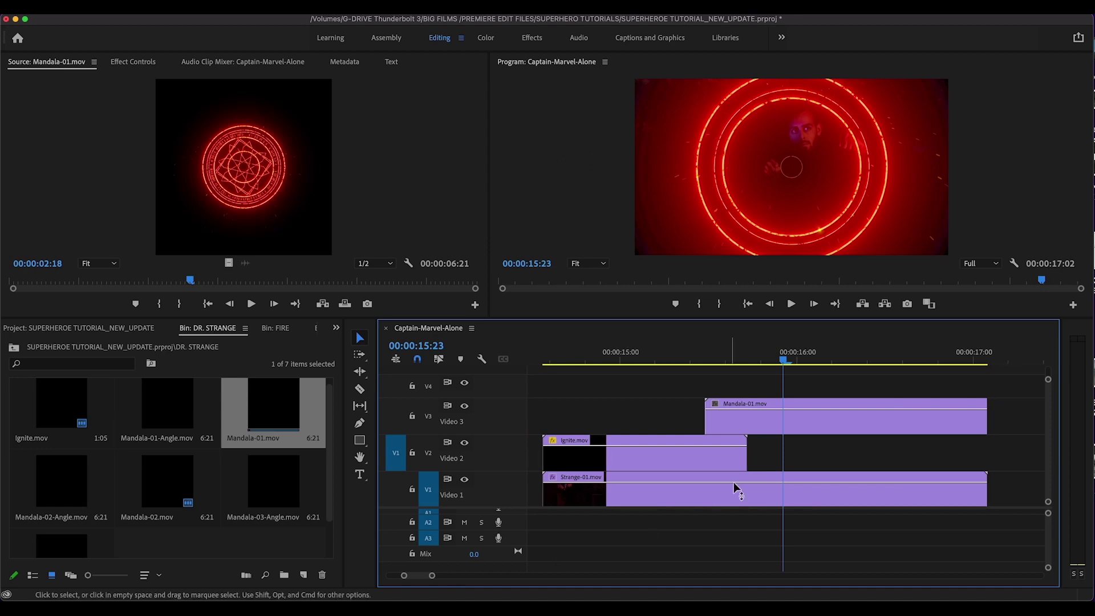
Step: Set Mandala-01's Opacity blend mode to Screen
scroll(714, 435, "up", 3)
left_click(757, 361)
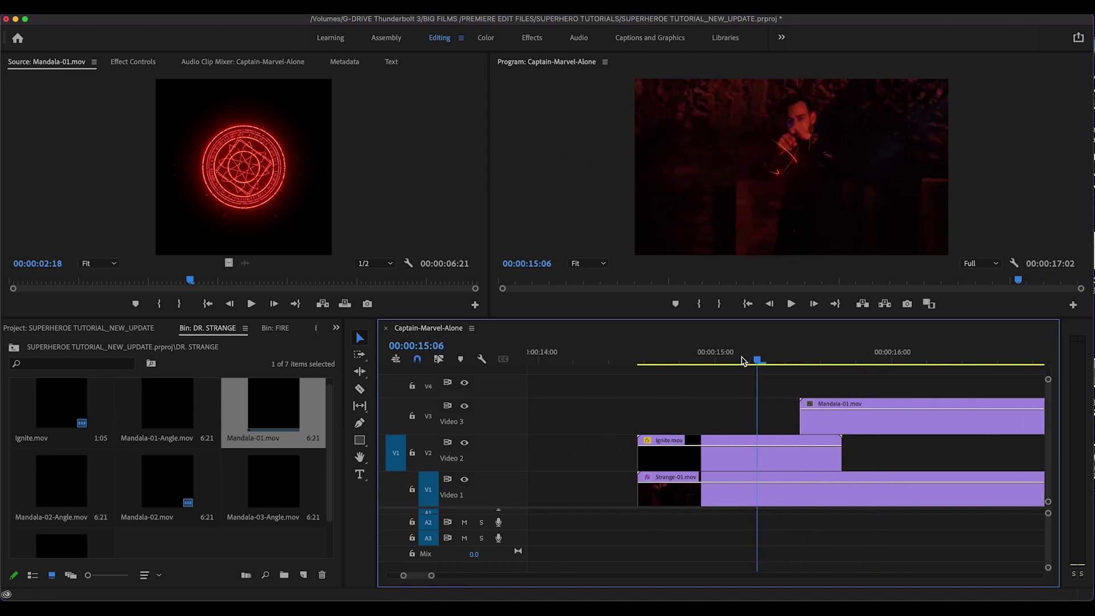
left_click_drag(743, 361, 849, 361)
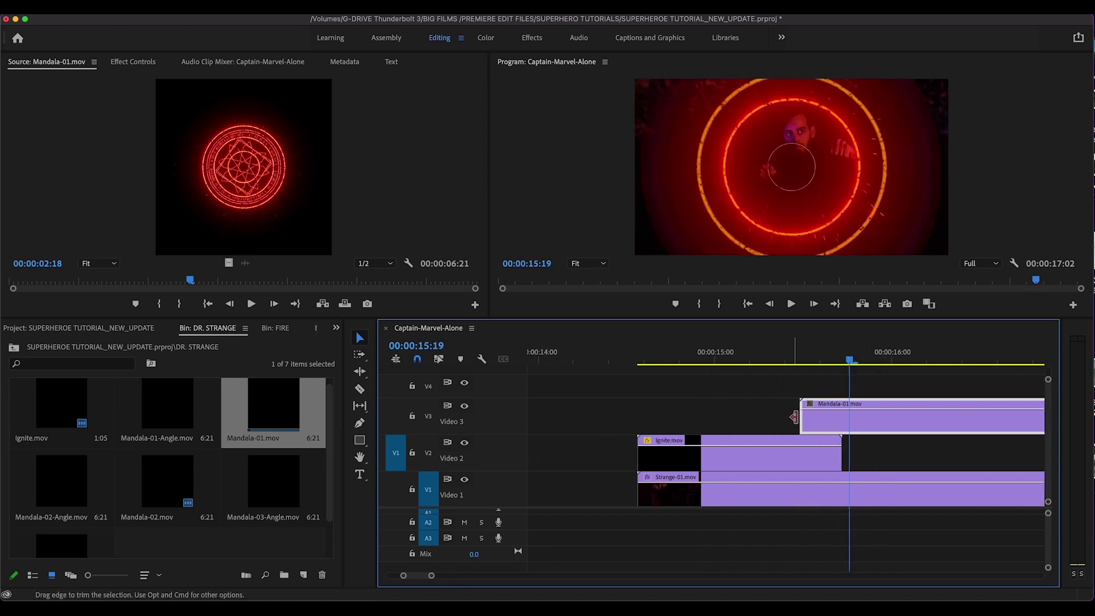
left_click(133, 63)
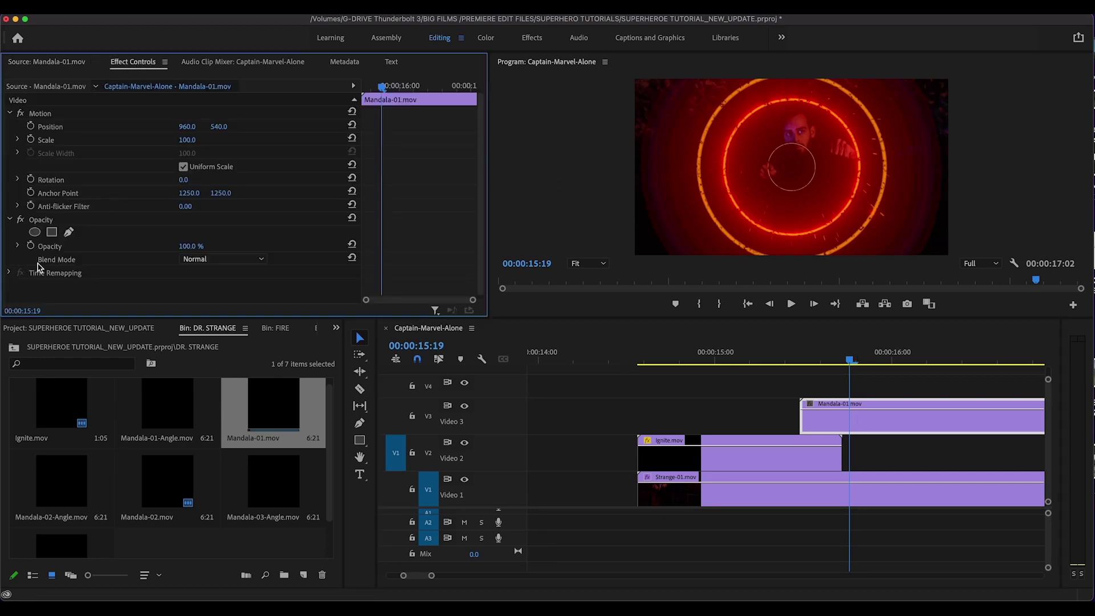
left_click(204, 260)
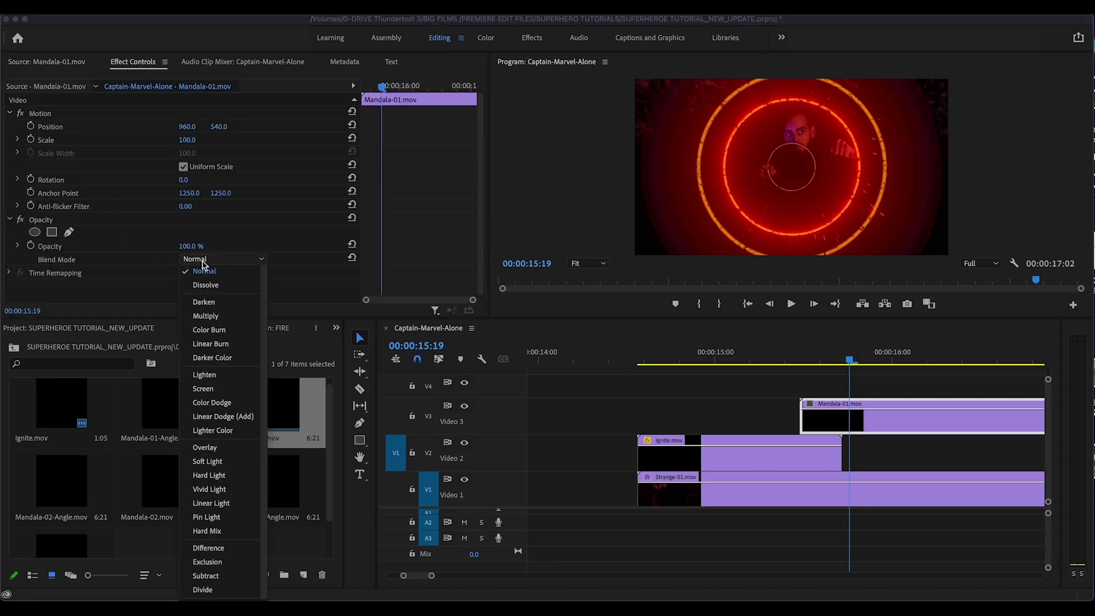
left_click(222, 390)
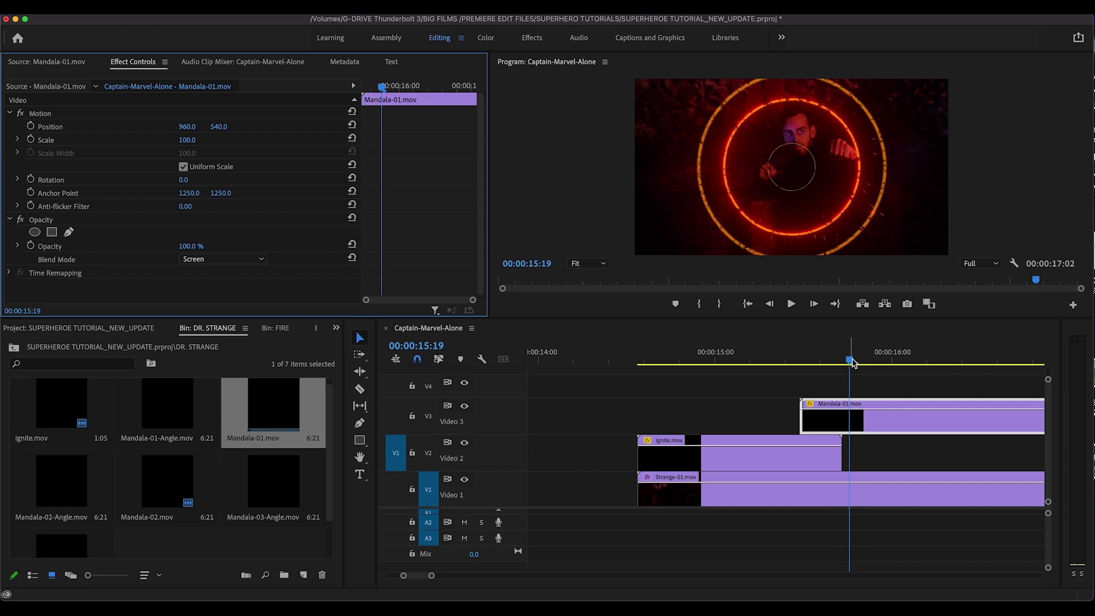
left_click_drag(851, 360, 978, 365)
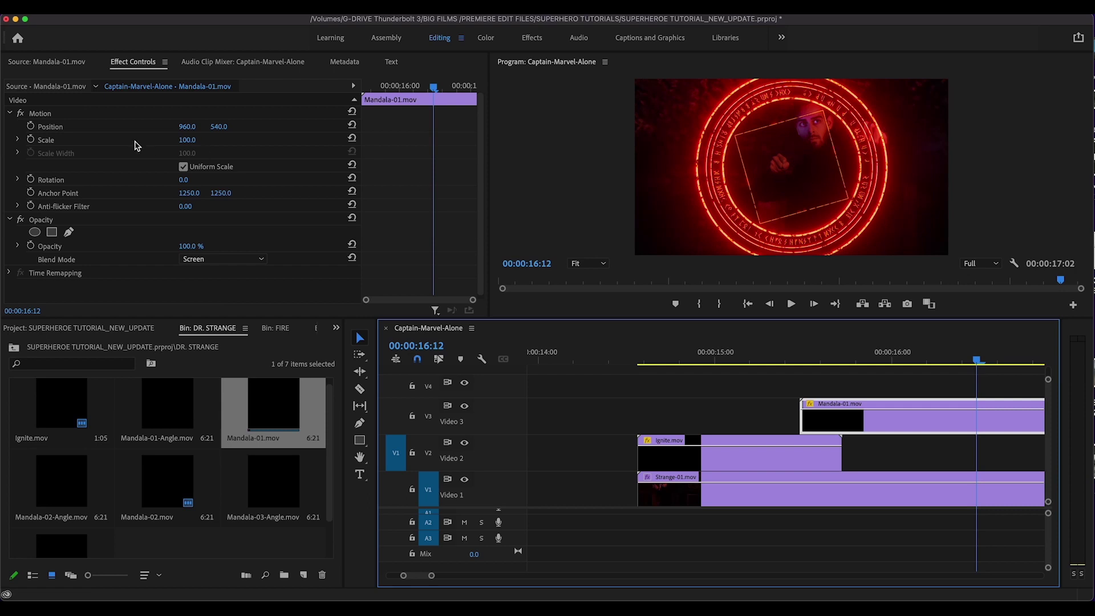
Step: Scale the mandala to 56 and move it to 1296.8, 458.7 around the fist
left_click_drag(186, 140, 176, 140)
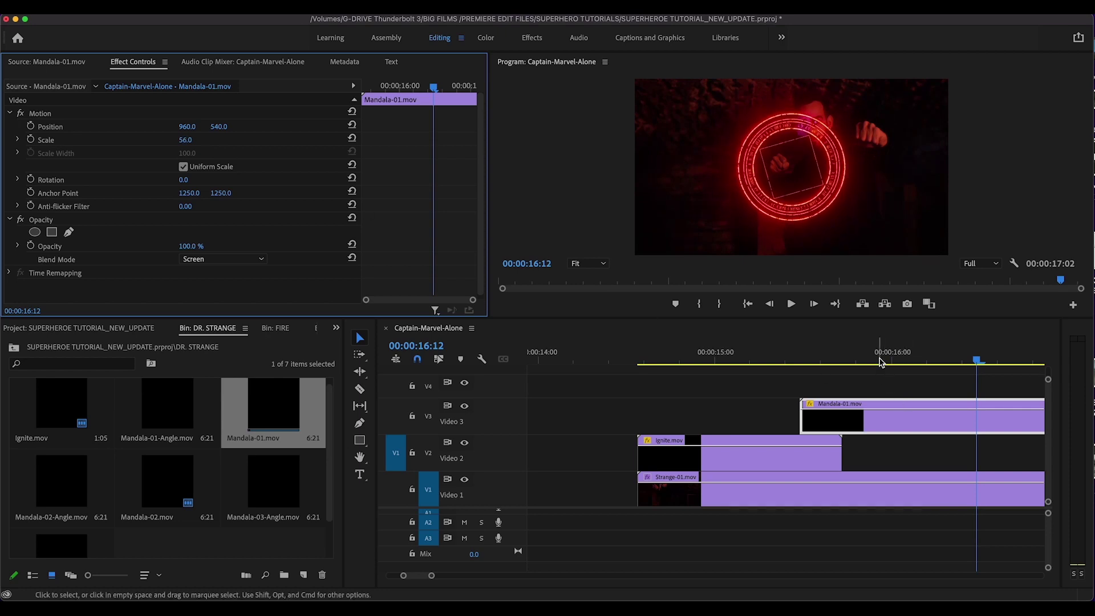
left_click_drag(881, 361, 856, 360)
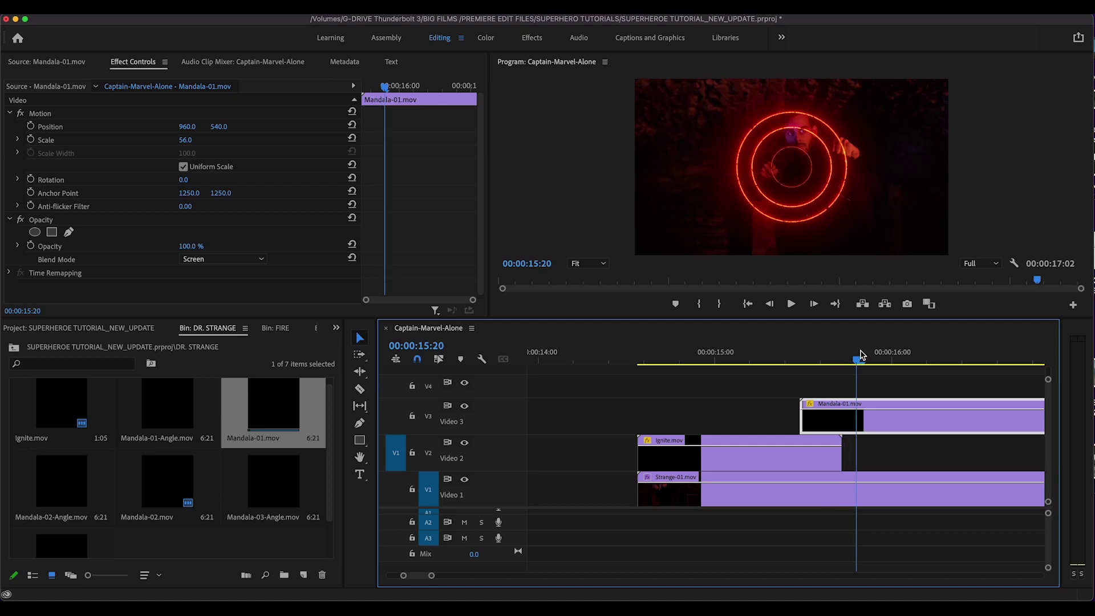
left_click(791, 178)
left_click_drag(790, 178, 850, 169)
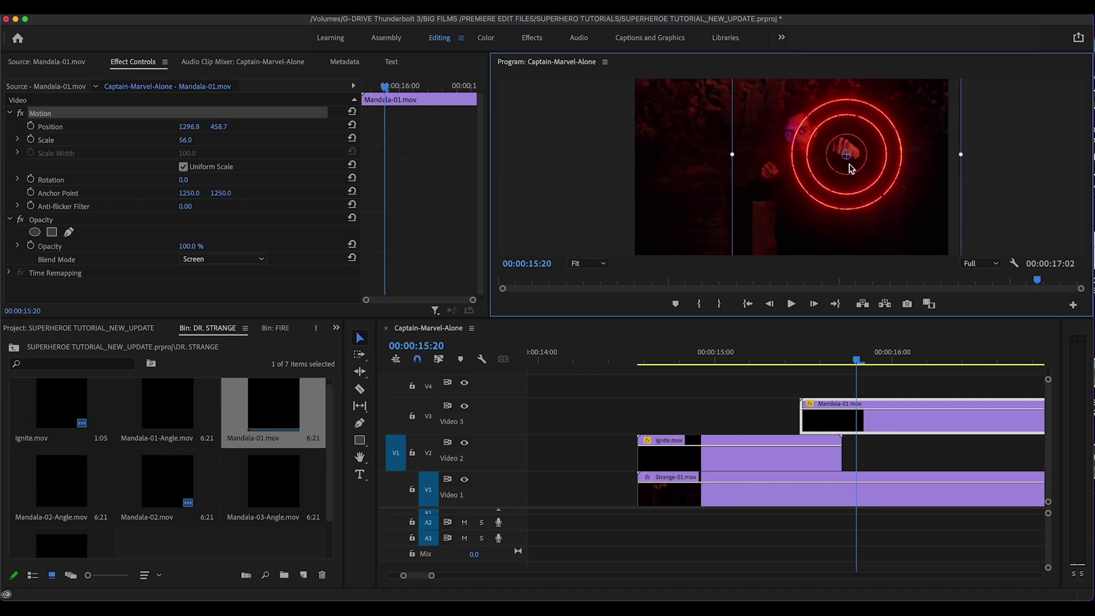
left_click(828, 390)
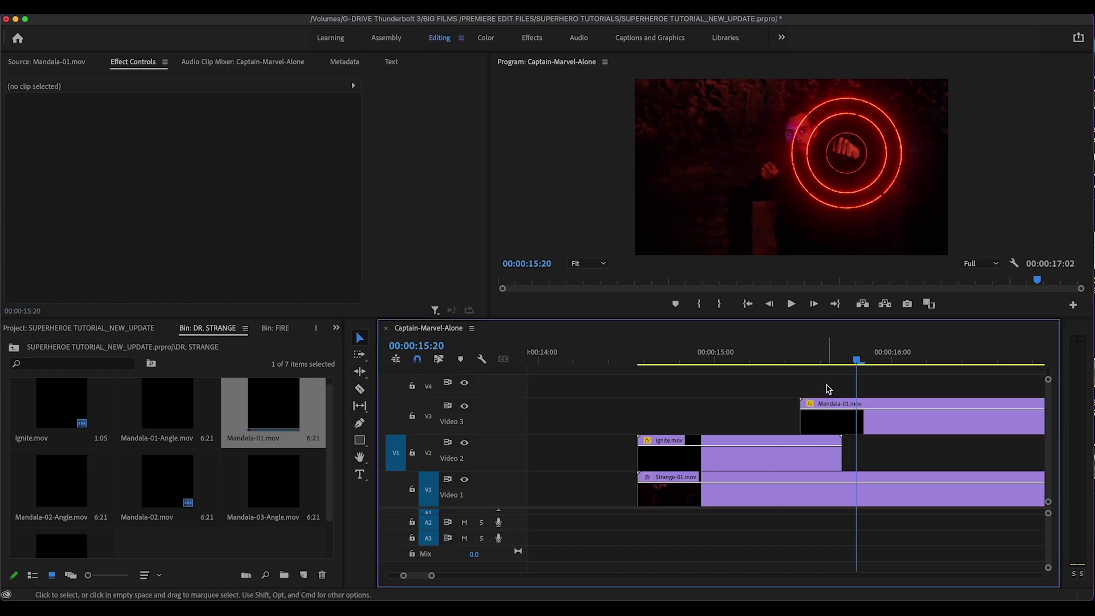
Step: Set a Position keyframe for the mandala at 16:01 at 1374.2, 408.4
left_click_drag(855, 361, 948, 346)
scroll(836, 384, "right", 3)
left_click(807, 365)
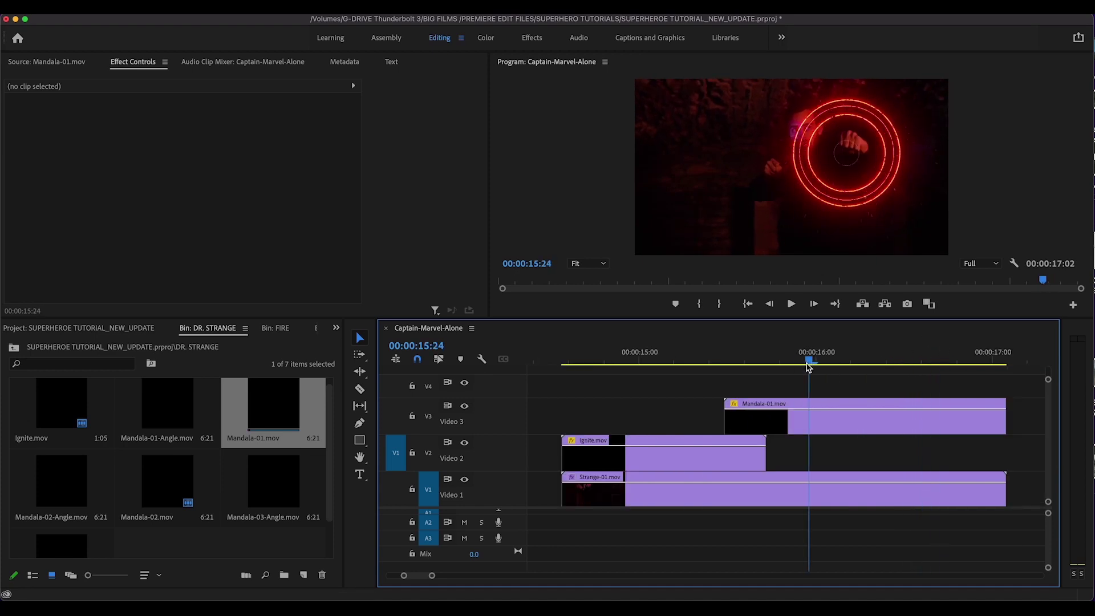
left_click_drag(807, 367, 837, 360)
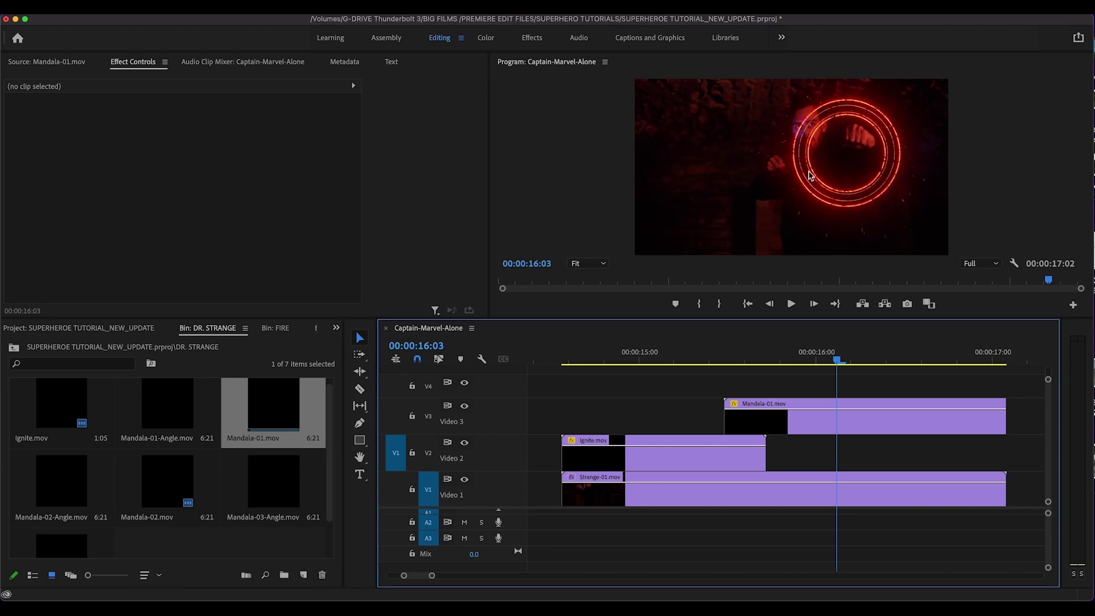
left_click(846, 356)
left_click_drag(845, 358, 825, 368)
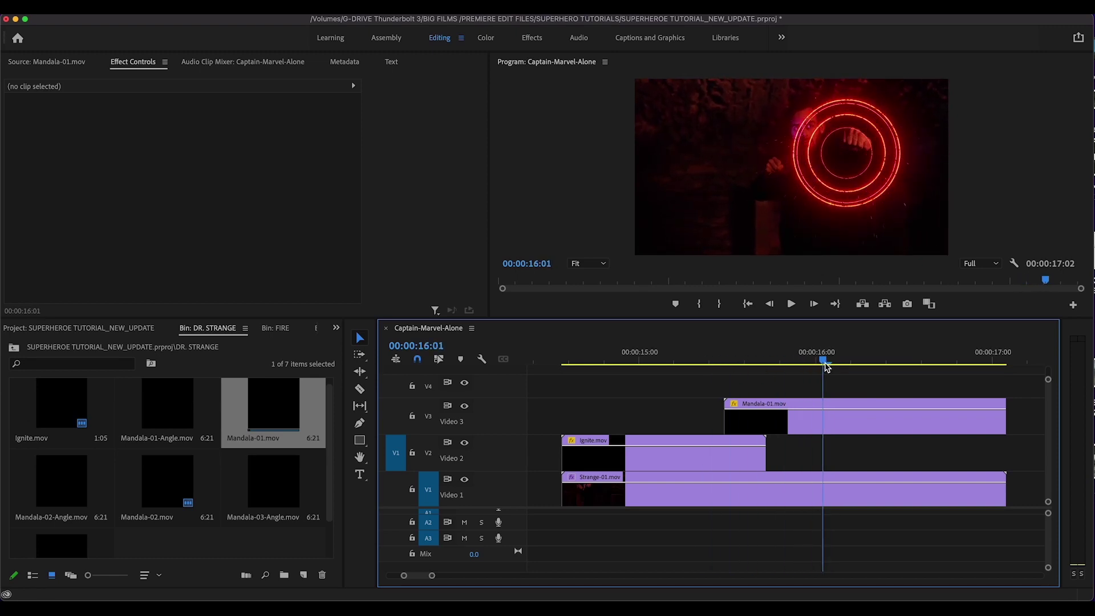
left_click(783, 422)
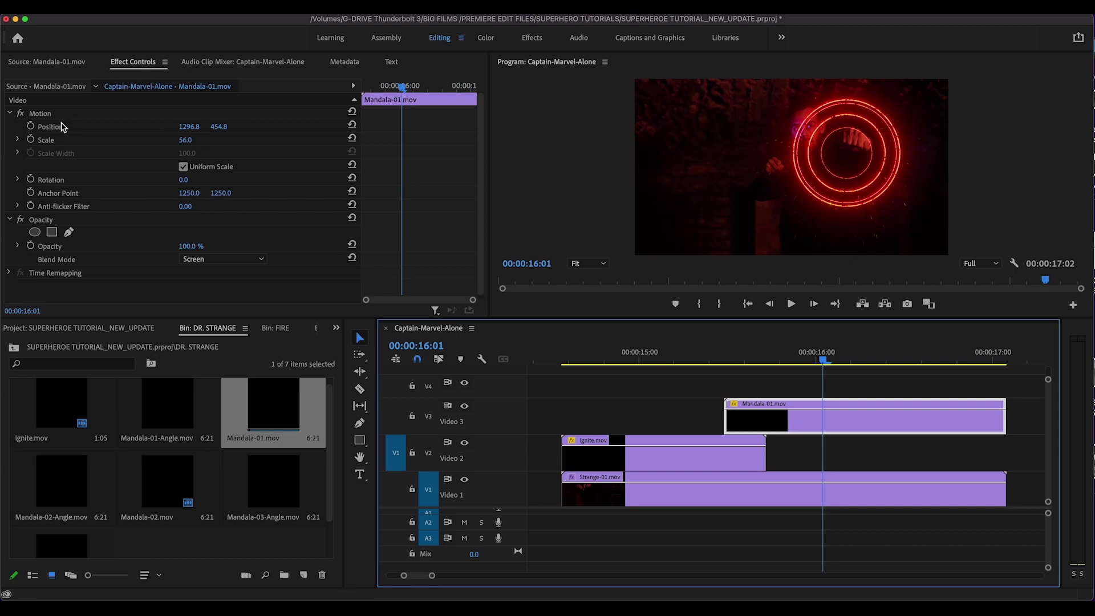
left_click(31, 126)
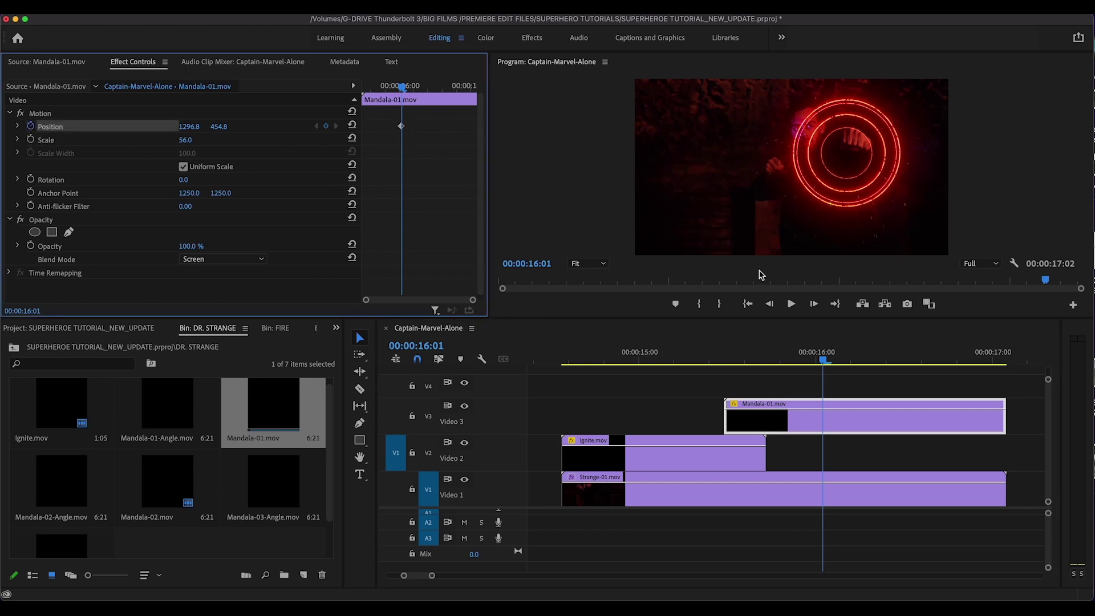
left_click(845, 163)
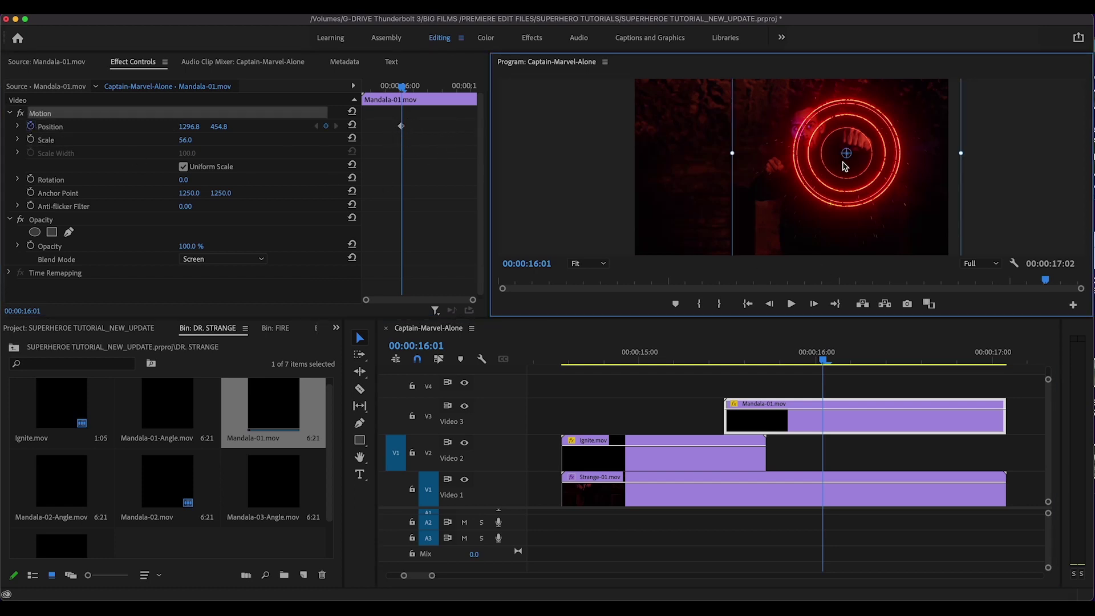
left_click_drag(843, 167, 856, 161)
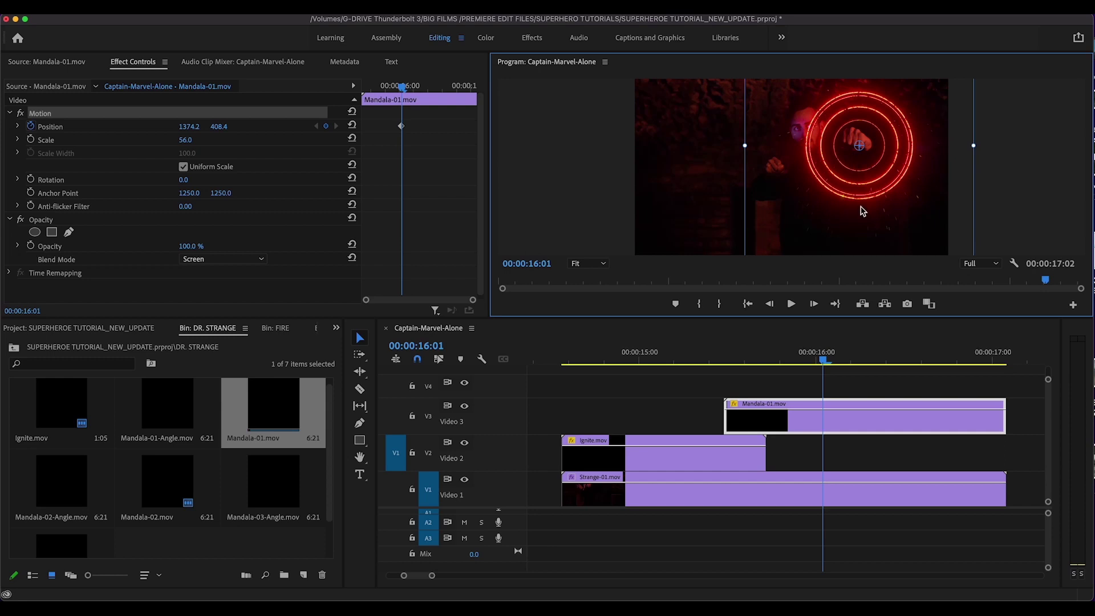
Step: Add a second Position keyframe at 17:01, moving the mandala right to 1509.7, 408.4
left_click_drag(824, 359, 1001, 363)
left_click_drag(852, 154, 879, 154)
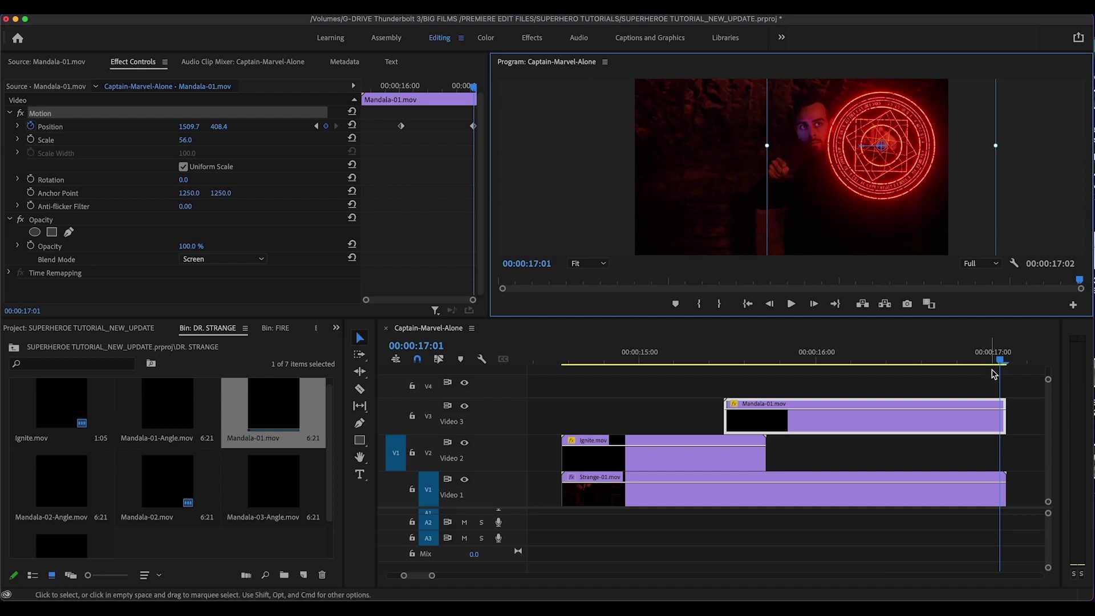
left_click_drag(1002, 360, 828, 355)
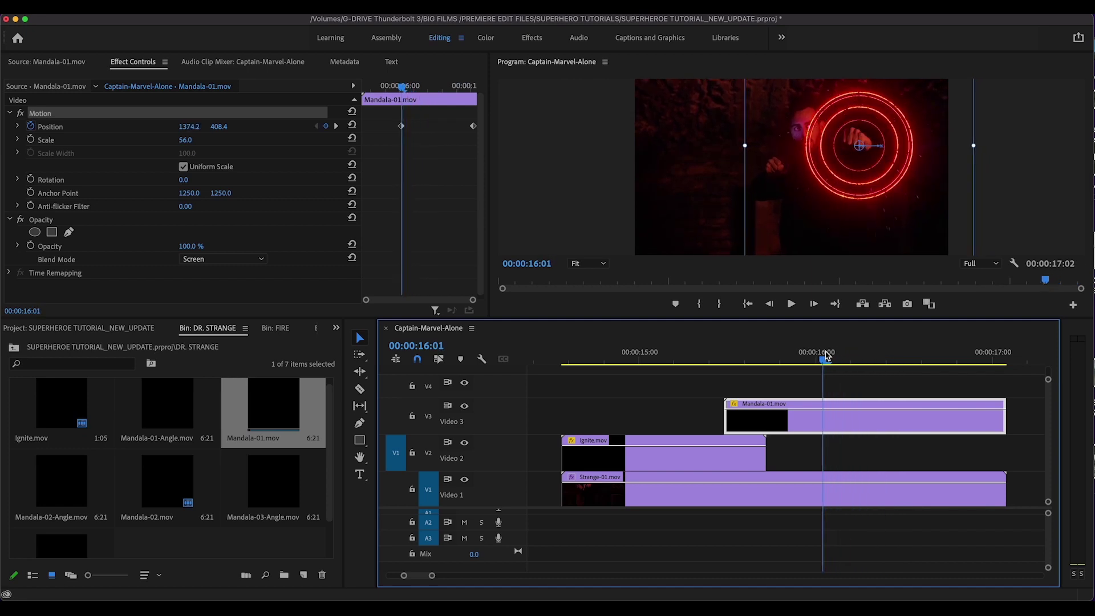
Step: Keyframe the mandala's Scale from 56 at 16:01 to 63 at 17:01
left_click(31, 139)
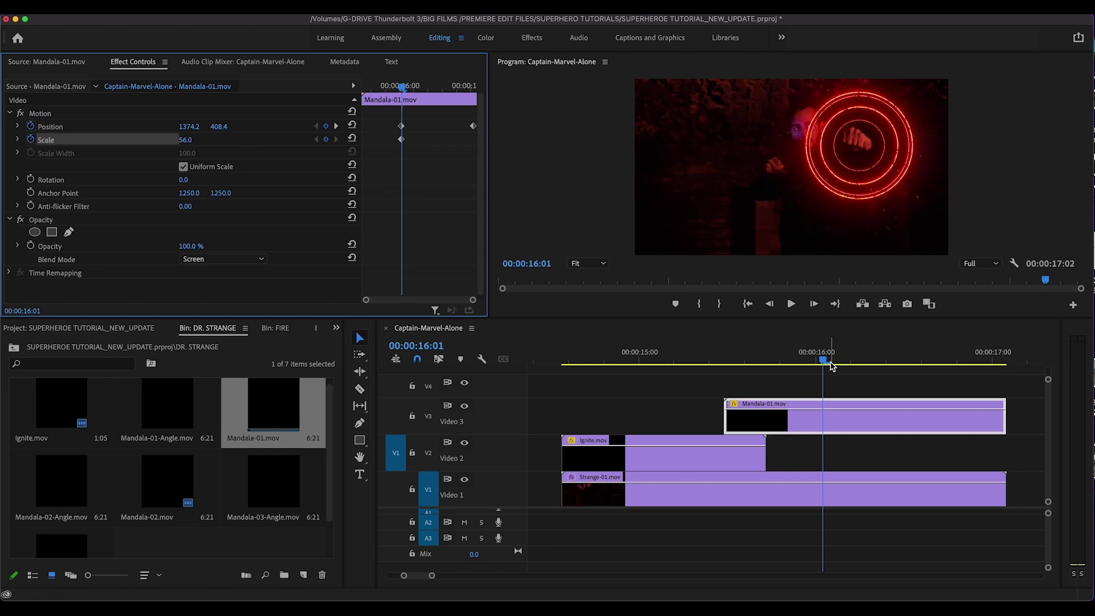
left_click_drag(824, 360, 999, 360)
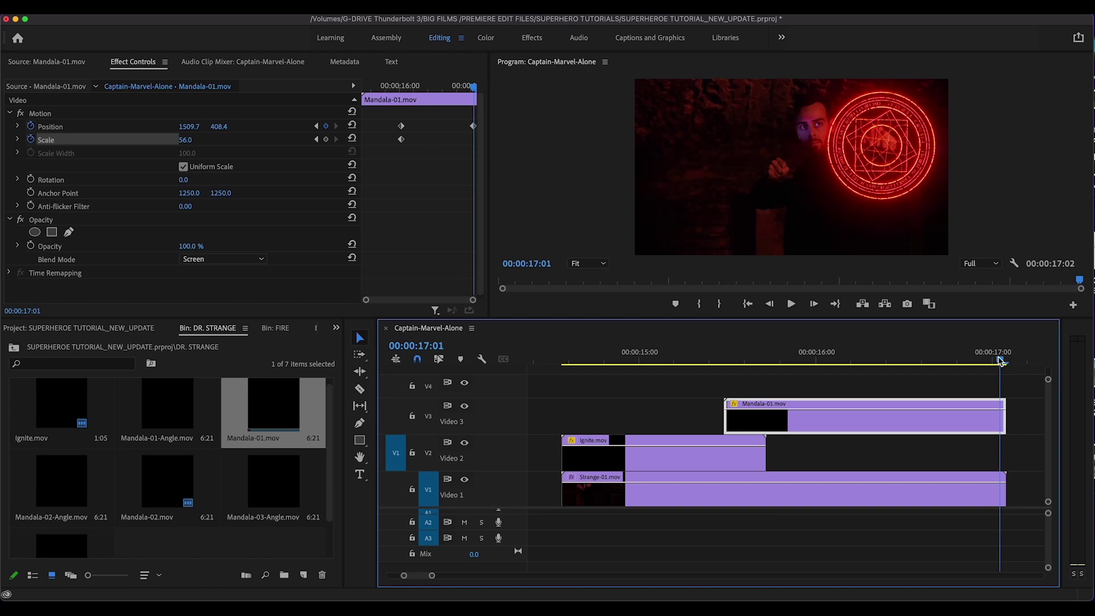
left_click(183, 143)
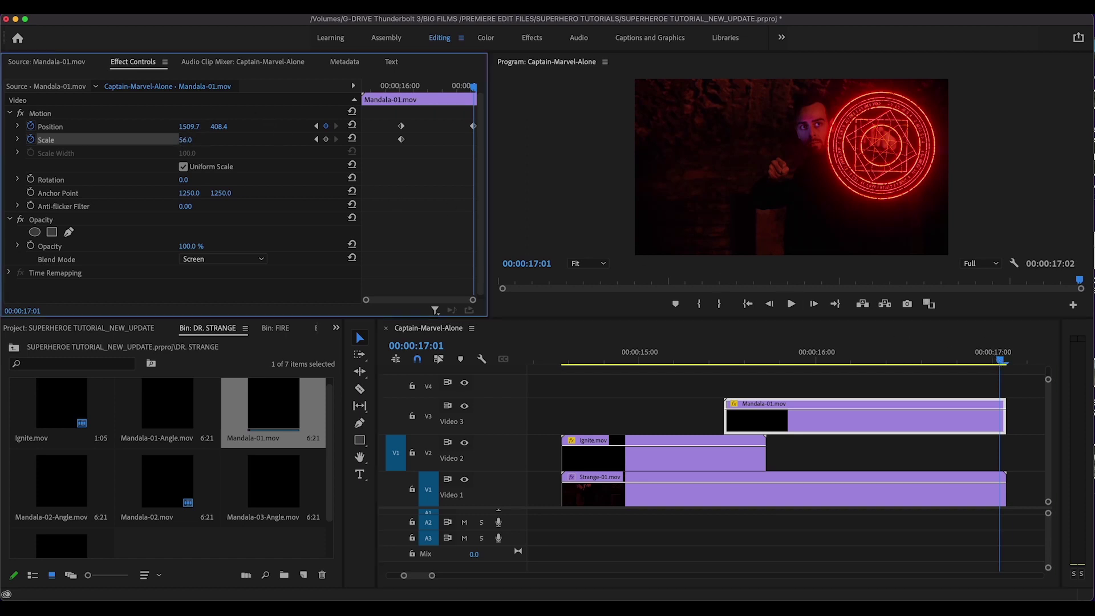
left_click_drag(183, 140, 187, 140)
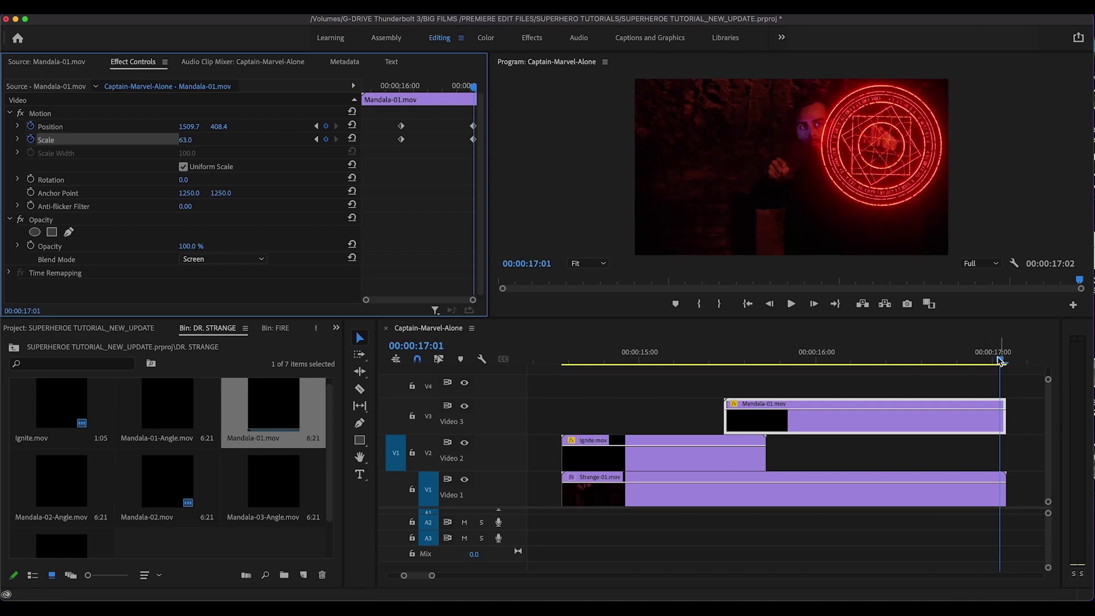
left_click_drag(1001, 360, 978, 360)
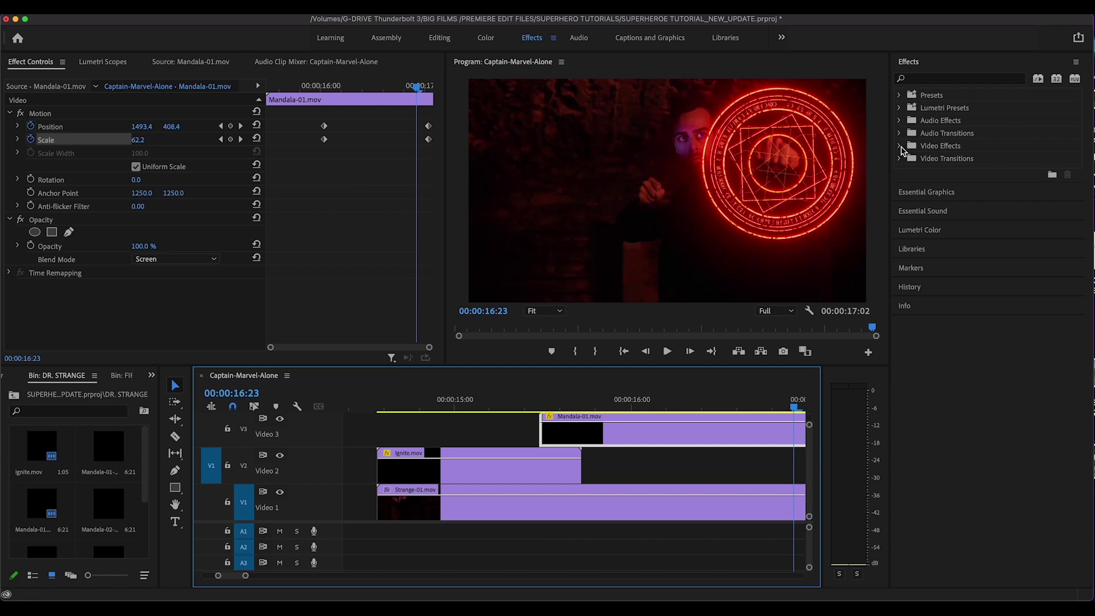
Step: Apply the Basic 3D effect from Video Effects > Perspective to Mandala-01.mov
left_click(899, 147)
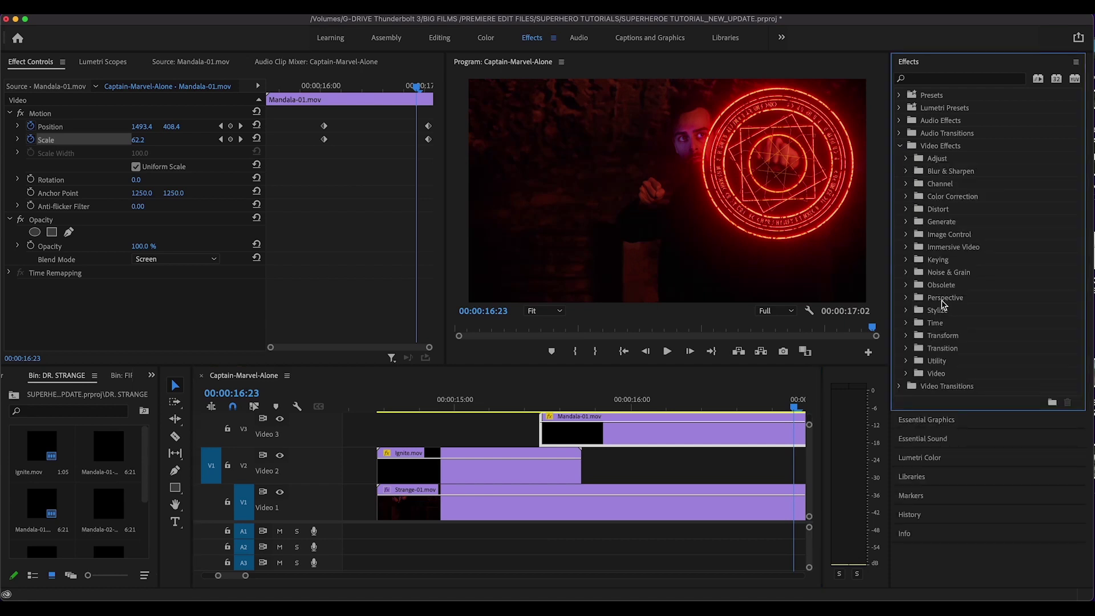
left_click(907, 298)
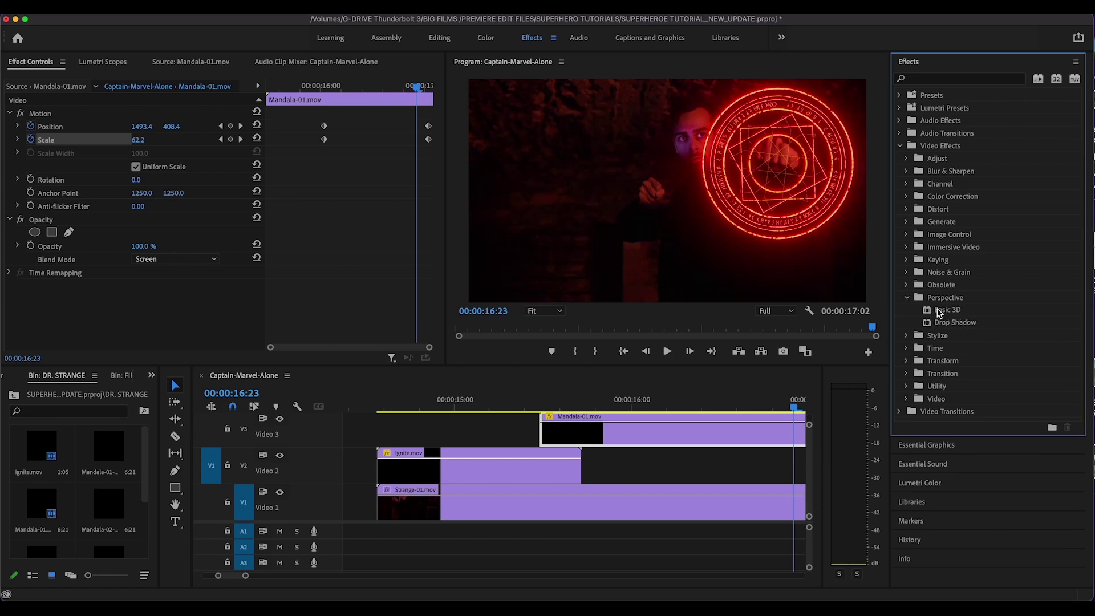
left_click(927, 313)
left_click_drag(854, 375, 621, 430)
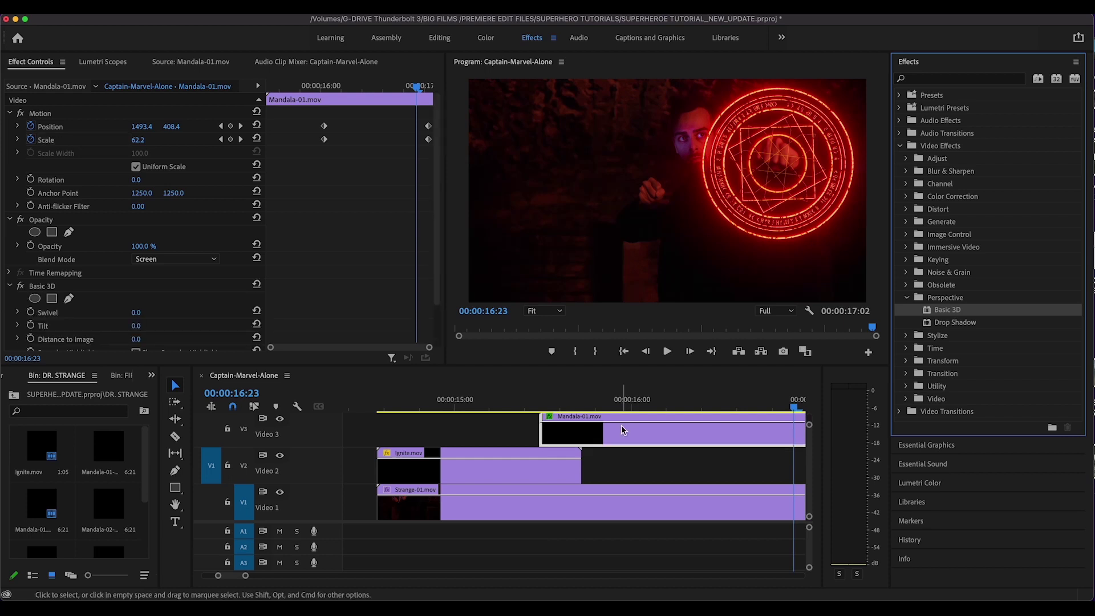
Step: Set Basic 3D Swivel to -14° and preview the tilted rings
left_click_drag(437, 201, 435, 245)
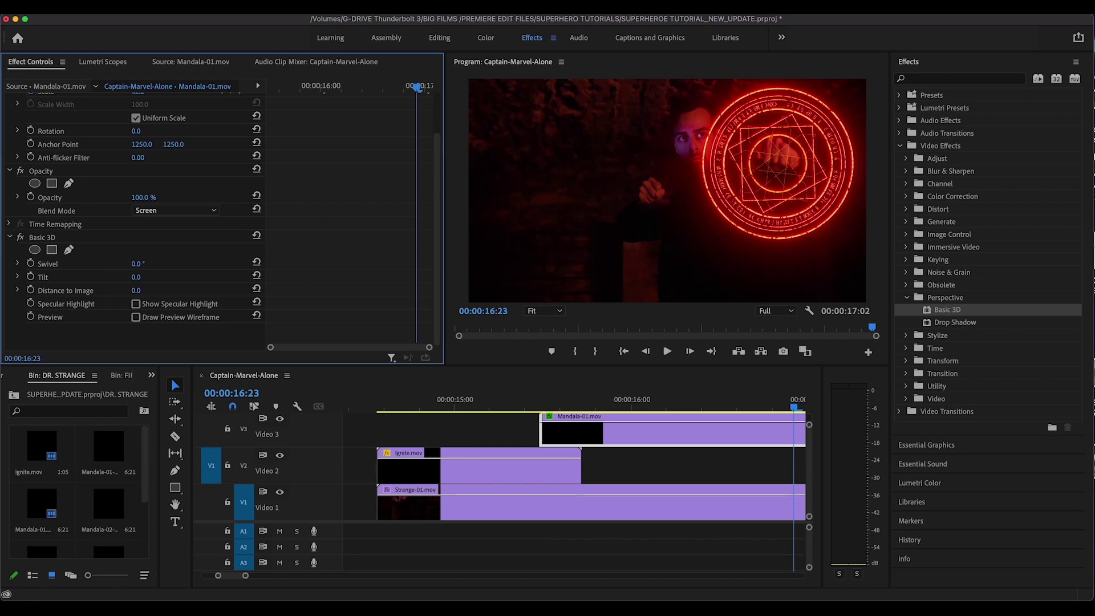
left_click_drag(136, 263, 127, 264)
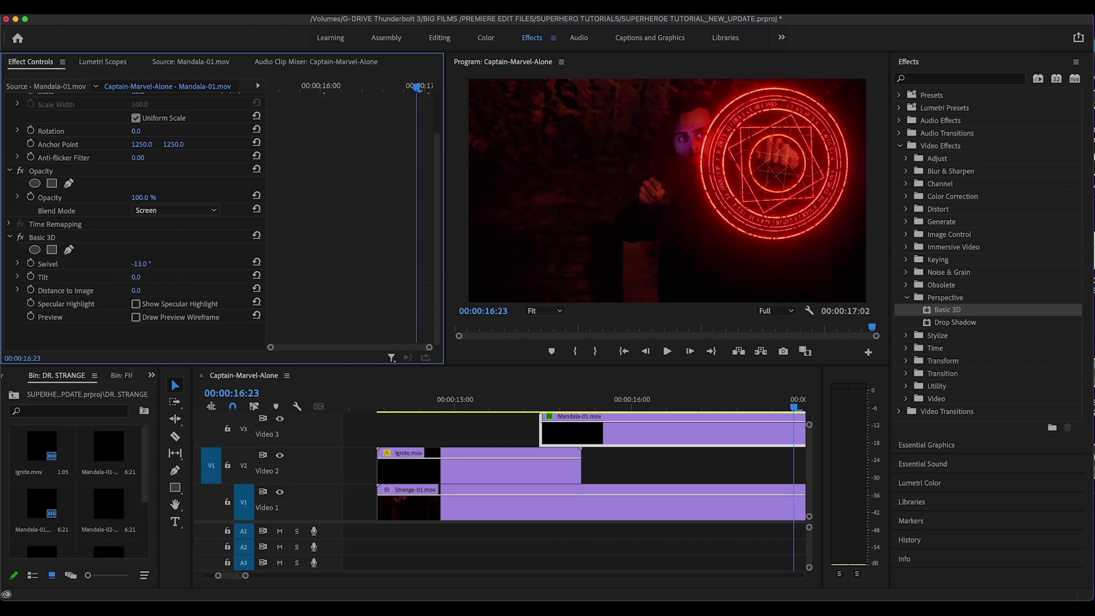
mouse_move(140, 264)
left_mouse_down()
mouse_move(130, 264)
mouse_move(167, 264)
mouse_move(141, 264)
left_mouse_up()
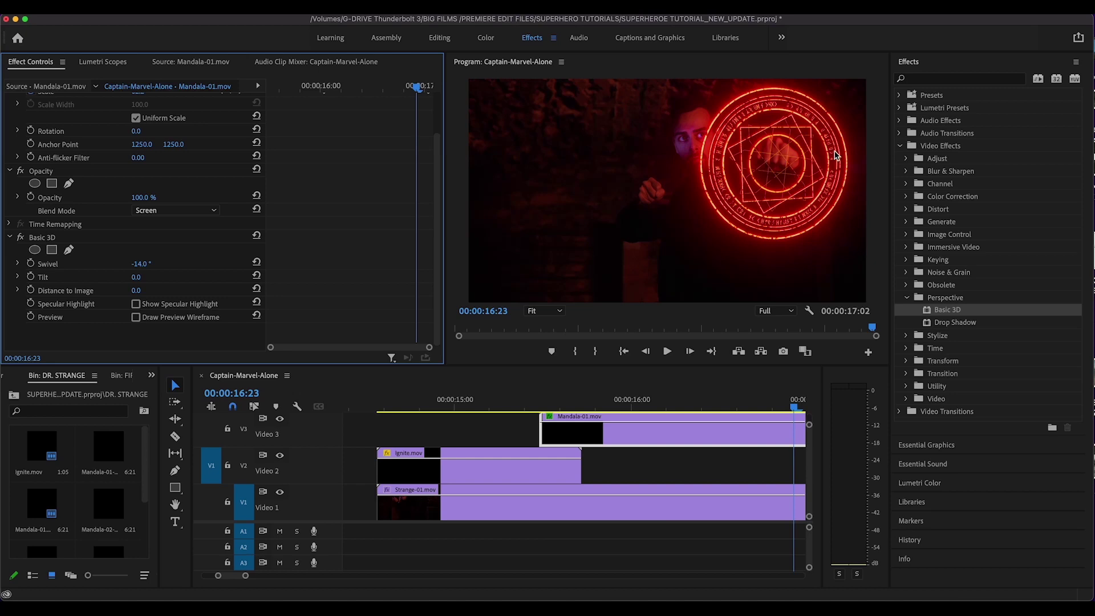
left_click_drag(795, 408, 736, 383)
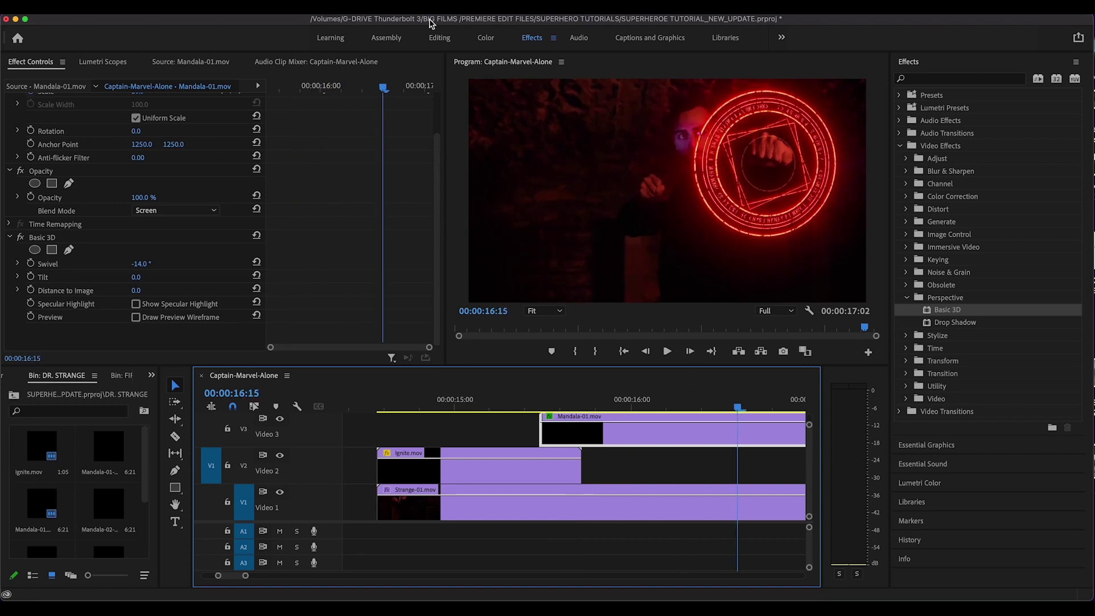
Step: Slide Mandala-01 on Video 3 earlier to start at 00:00:15:11 and preview its timing
left_click(440, 38)
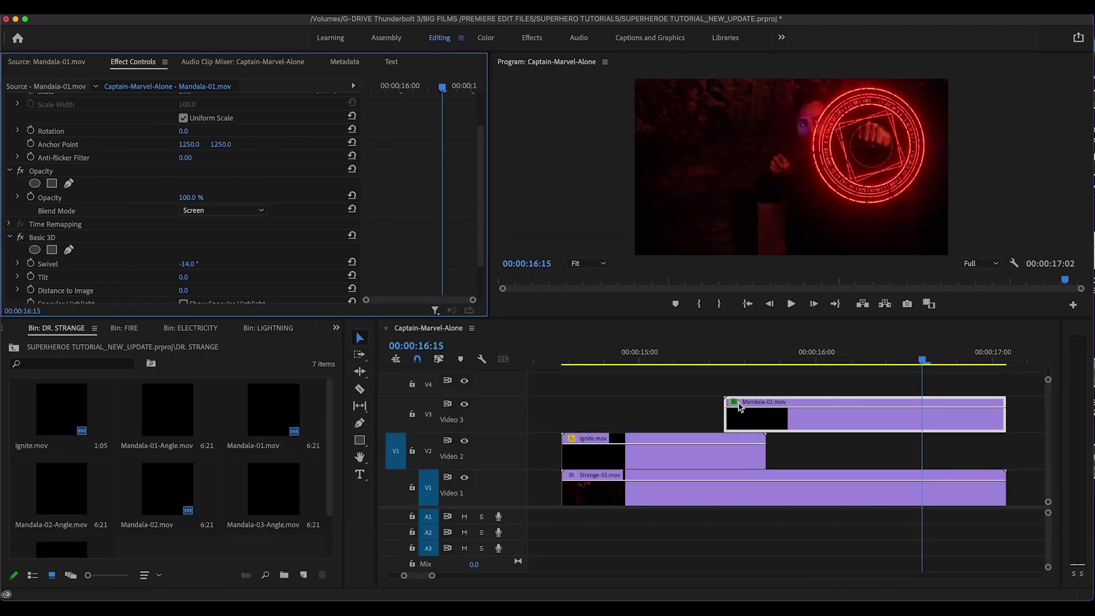
left_click_drag(768, 364, 718, 362)
mouse_move(750, 416)
left_mouse_down()
mouse_move(754, 425)
mouse_move(743, 418)
left_mouse_up()
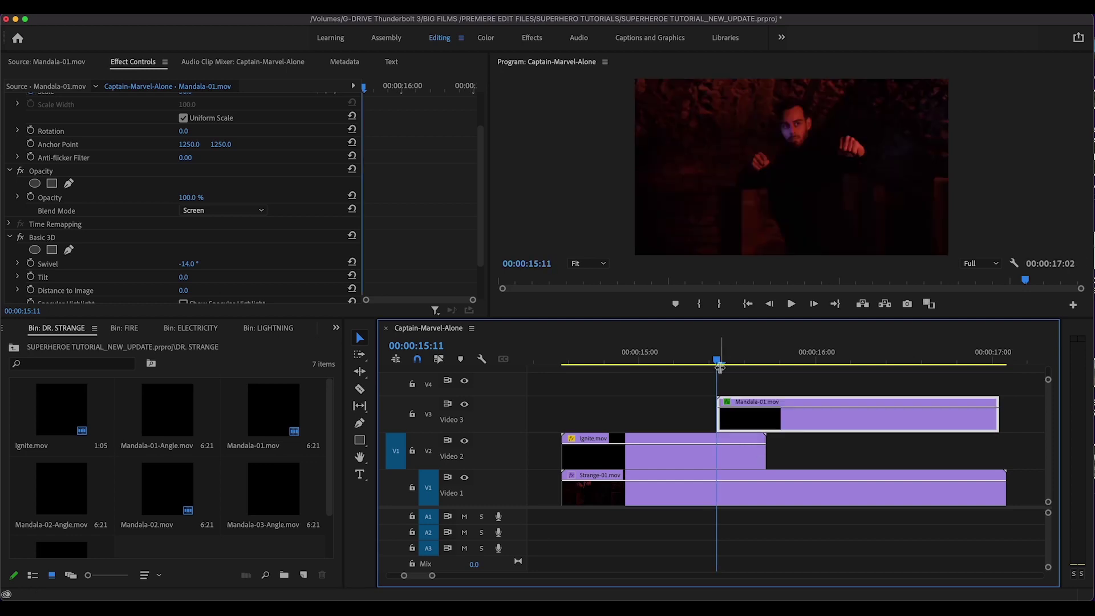
left_click_drag(720, 366, 988, 354)
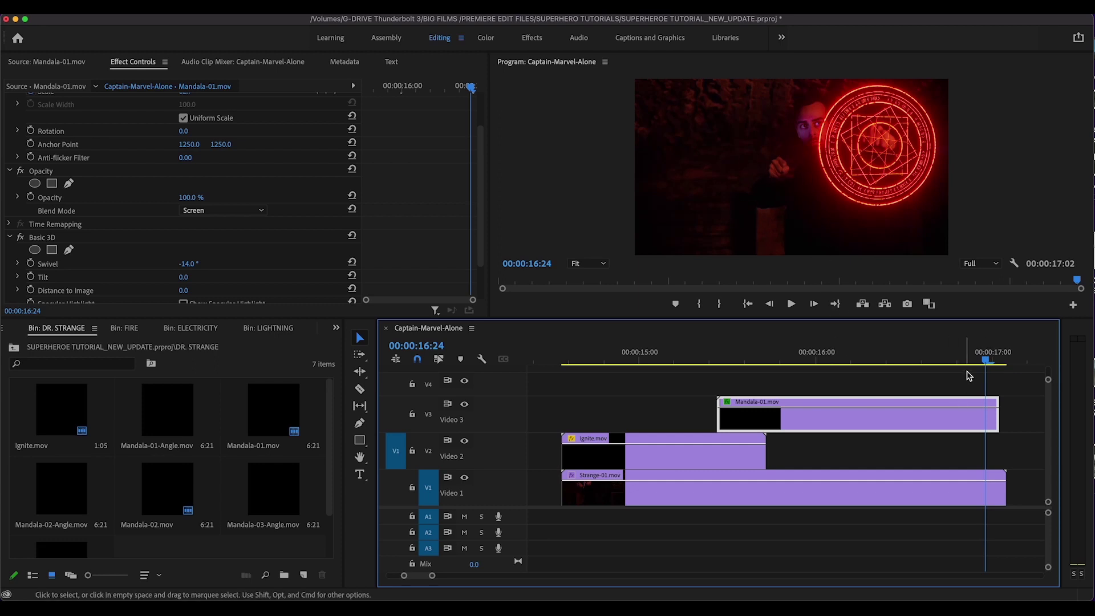
left_click_drag(988, 357, 793, 359)
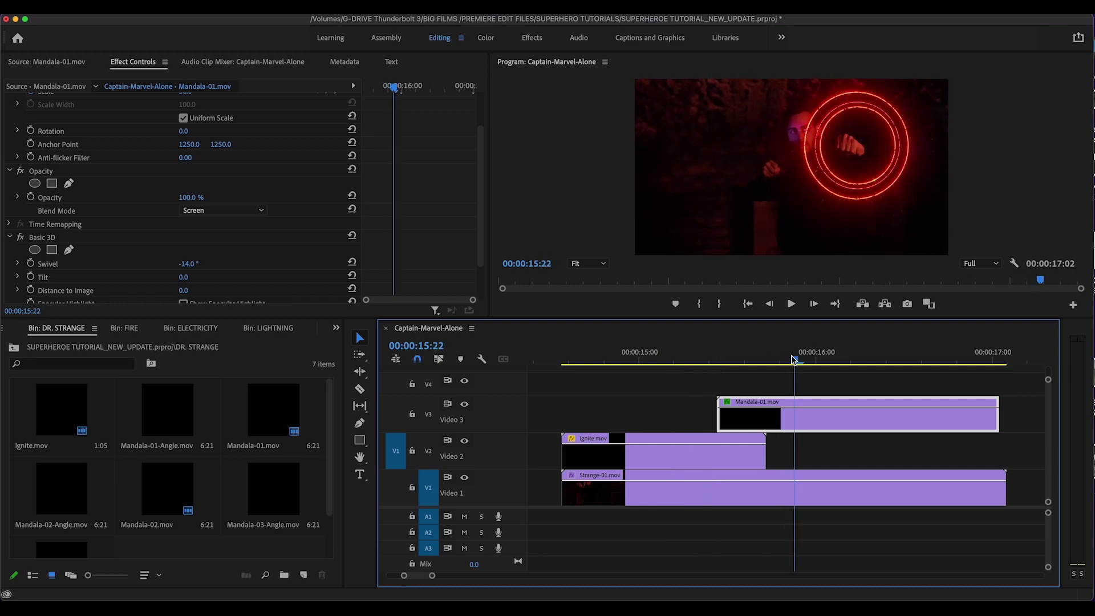
Step: Place Mandala-02.mov on Video 4 and trim its end to match the other clips
double_click(158, 498)
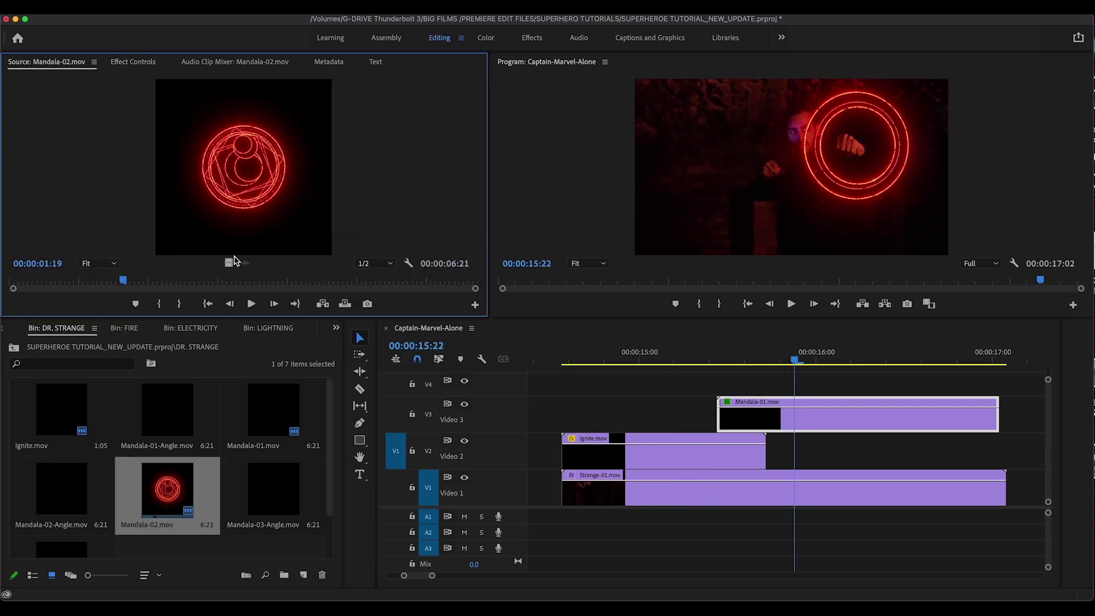
left_click_drag(542, 365, 792, 387)
scroll(847, 406, "right", 5)
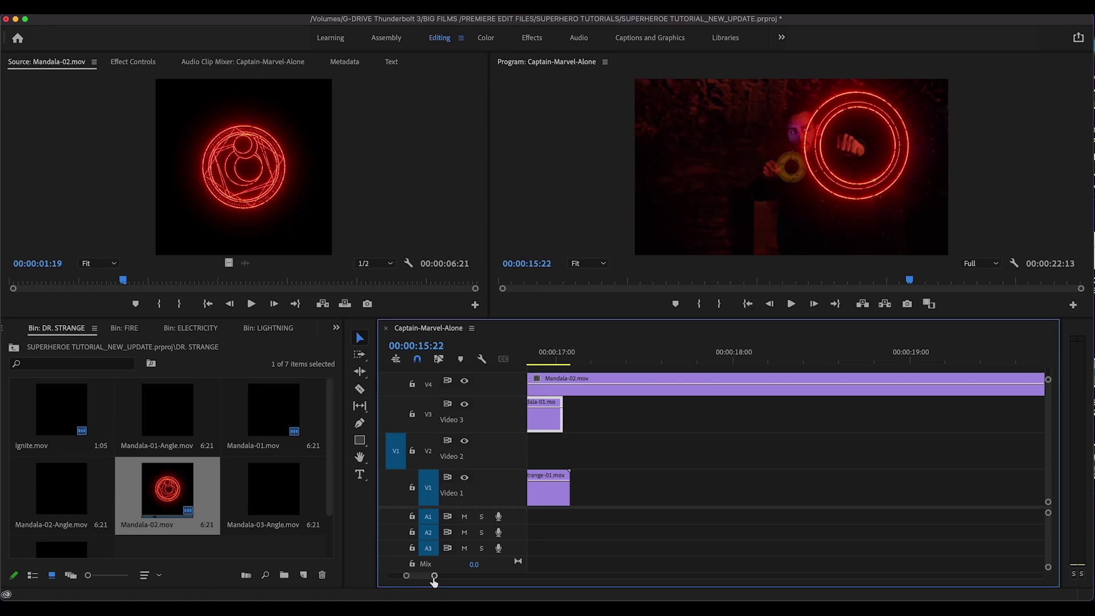
left_click_drag(435, 575, 450, 578)
scroll(940, 416, "right", 5)
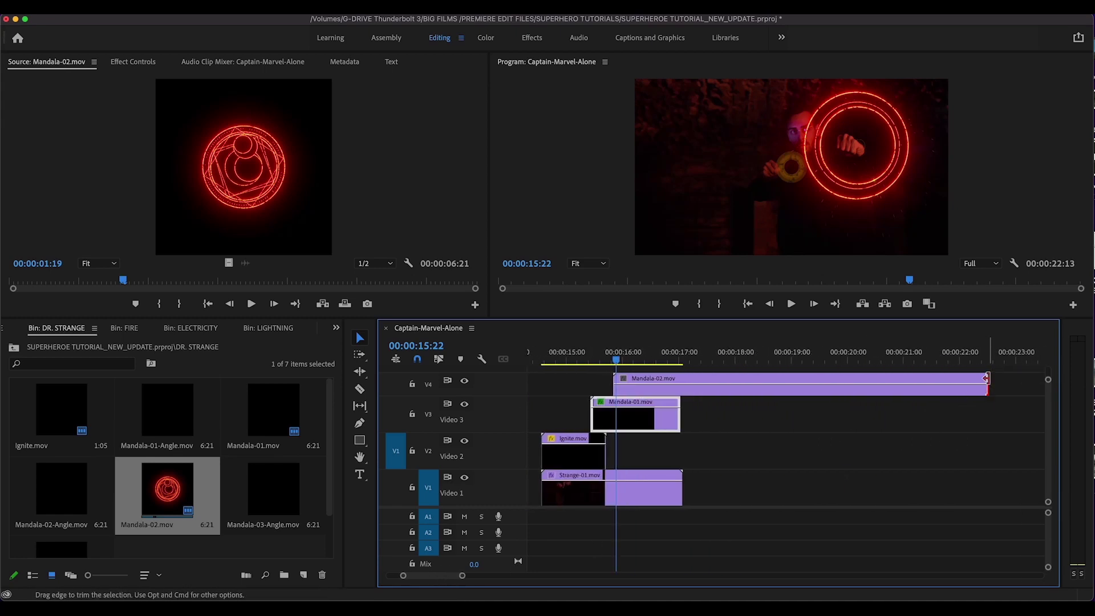
left_click_drag(985, 389, 680, 387)
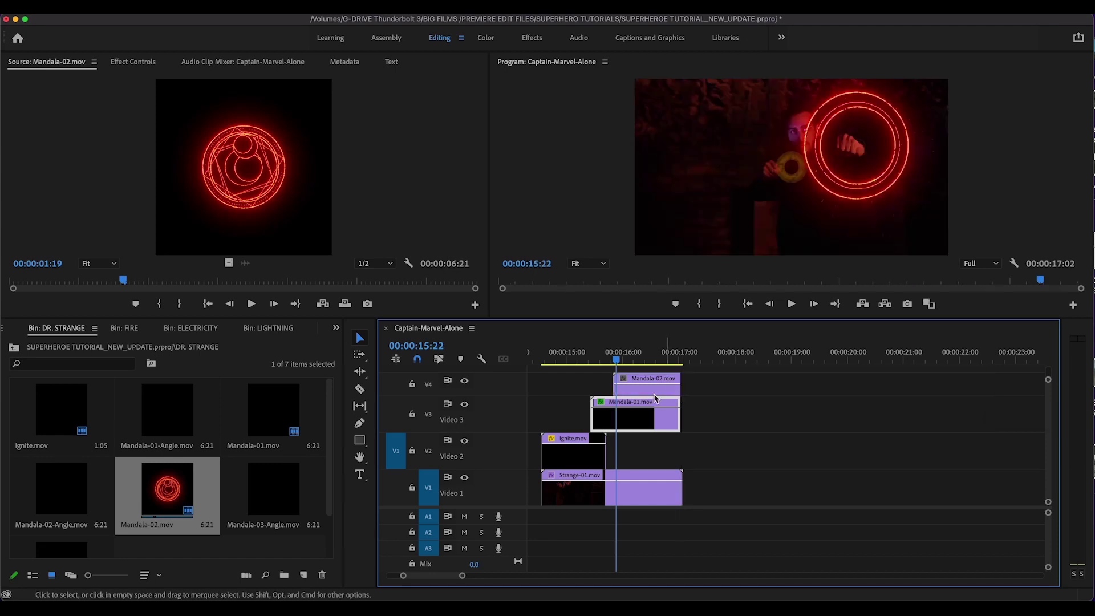
scroll(642, 440, "left", 2)
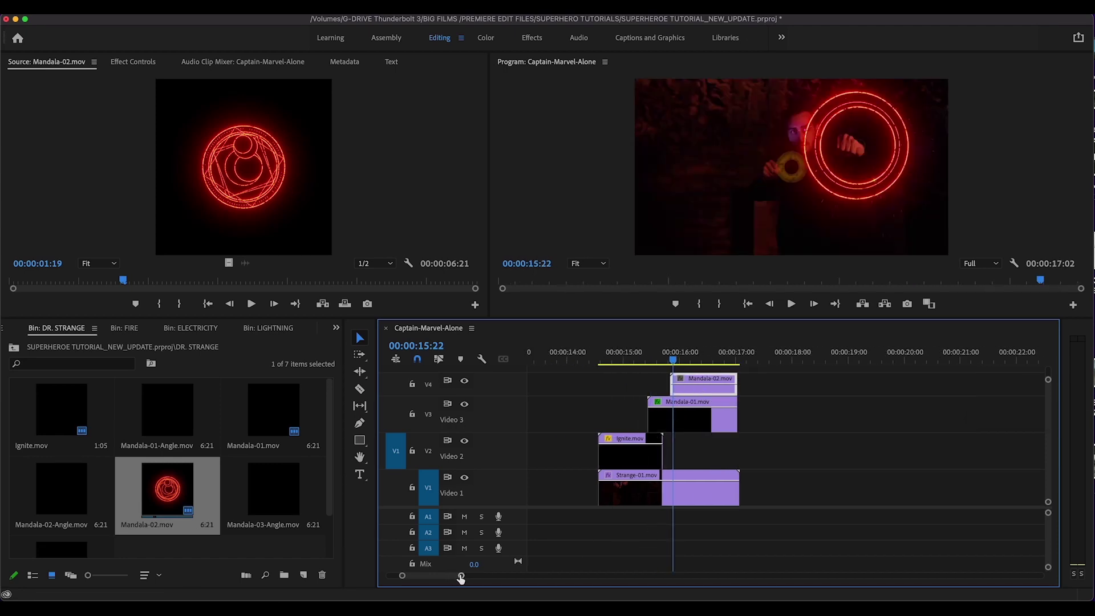
left_click_drag(461, 575, 444, 576)
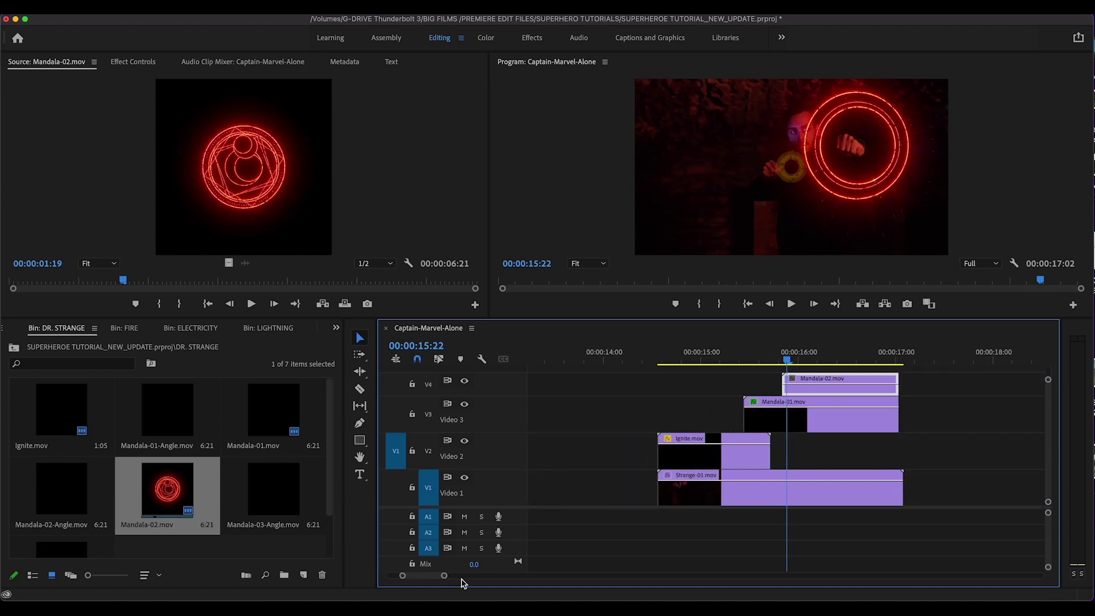
Step: Shift the second mandala left in the frame and reselect Mandala-02 at 00:00:16:00
left_click(788, 174)
left_click_drag(787, 174, 769, 173)
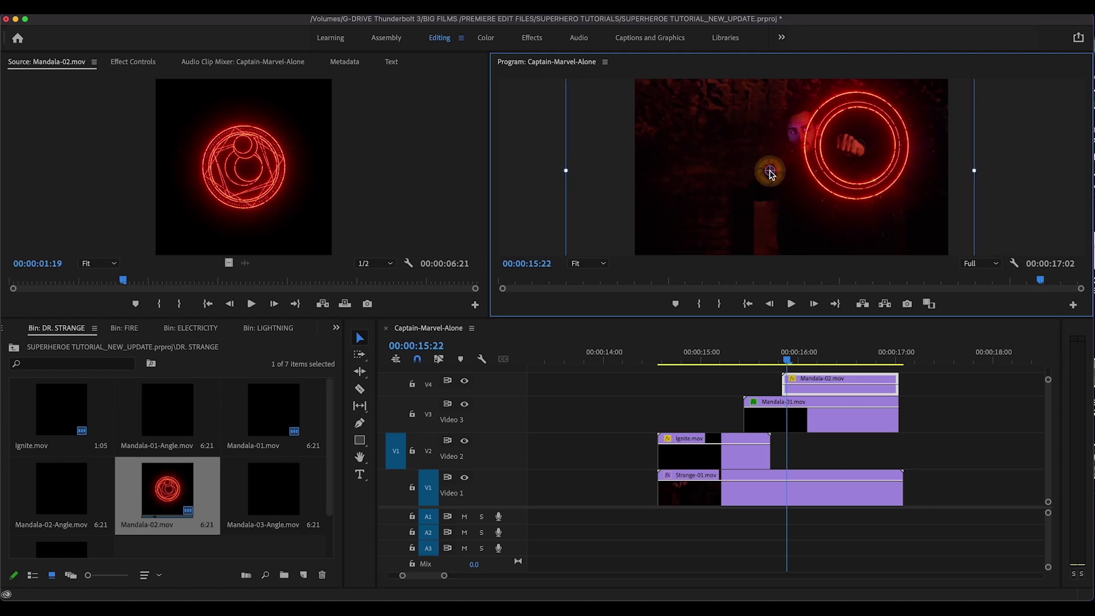
left_click(773, 385)
key("Right")
key("Right")
left_click(805, 391)
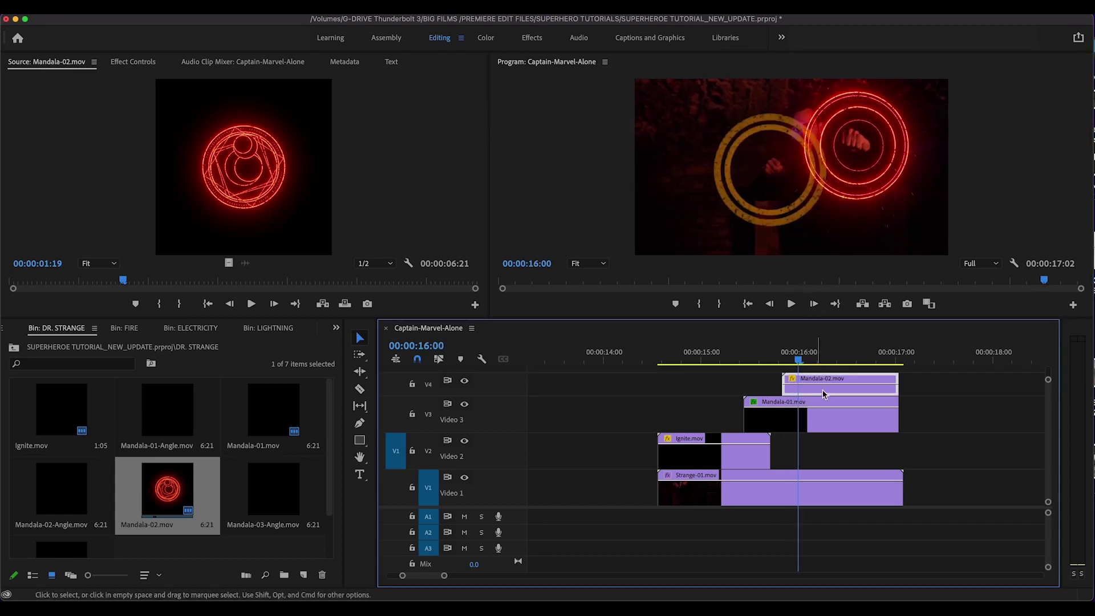
left_click(145, 65)
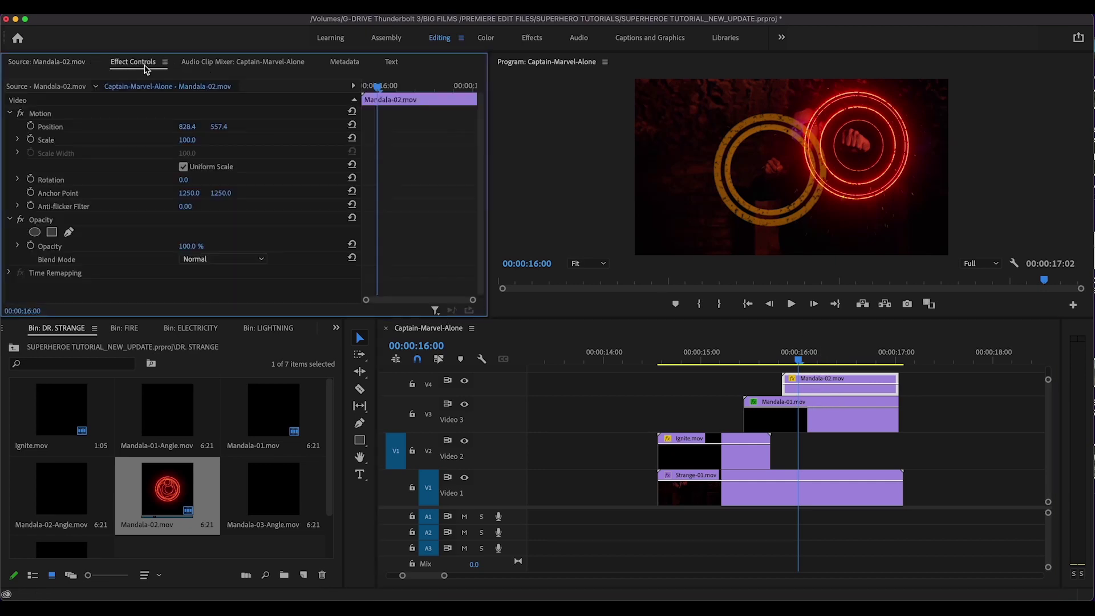
Step: Set Mandala-02 to Screen blend, scale it to 24, and move it up-right beside the large mandala
left_click(205, 260)
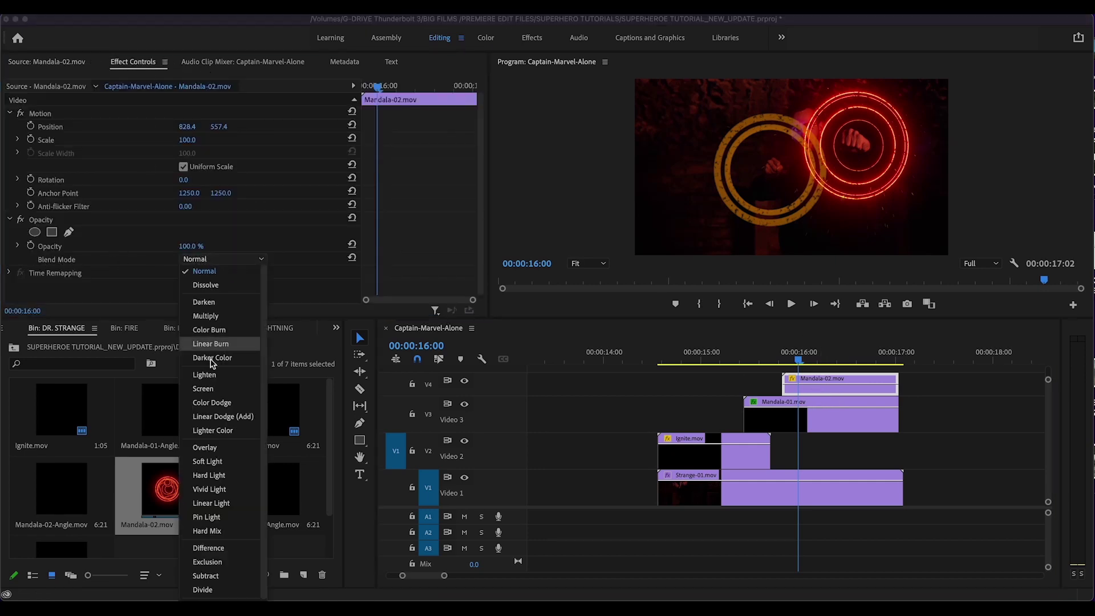
left_click(225, 390)
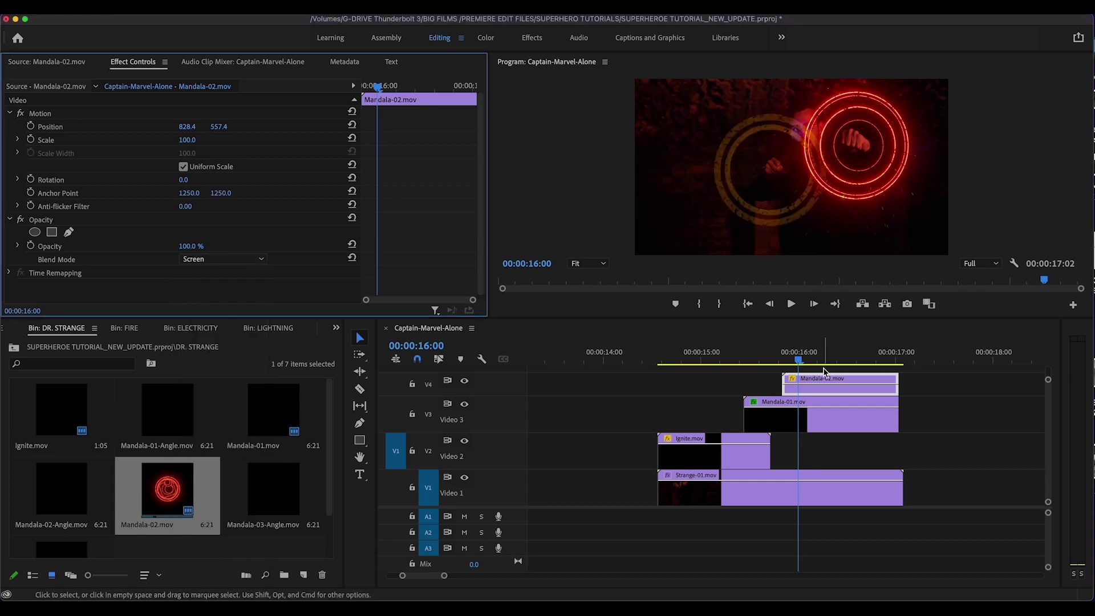
left_click(762, 358)
left_click_drag(760, 357, 833, 356)
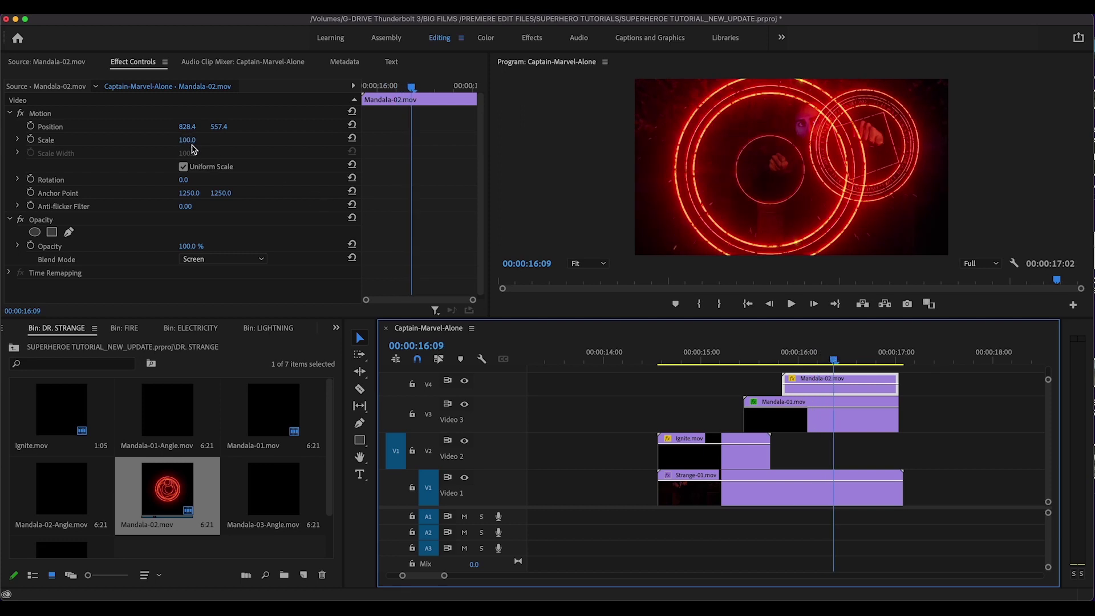
left_click_drag(187, 140, 141, 140)
left_click(765, 178)
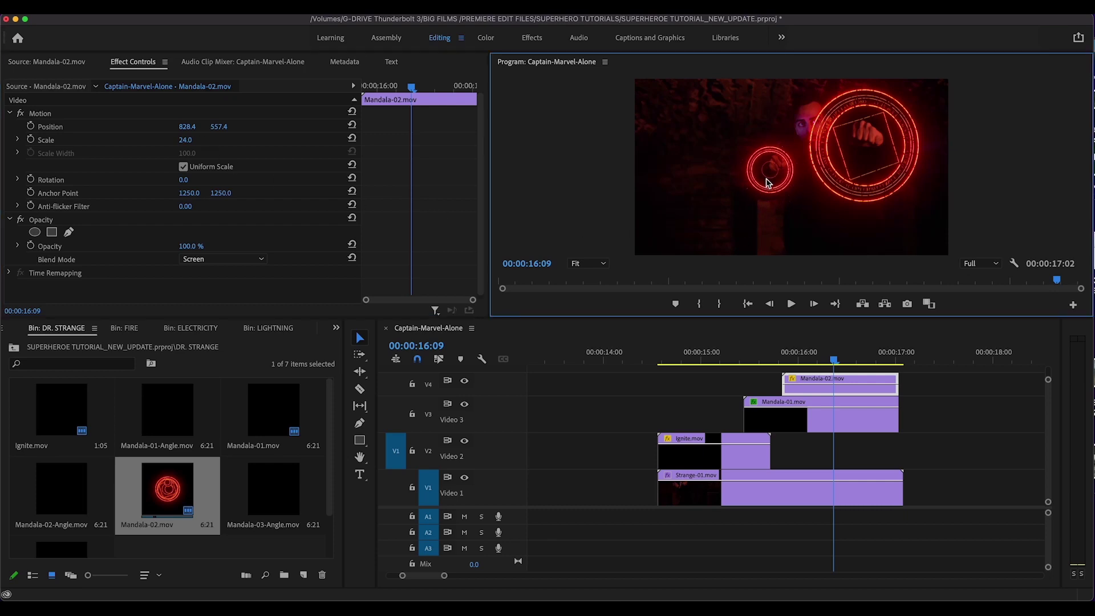
left_click_drag(765, 186, 773, 182)
left_click_drag(826, 361, 772, 350)
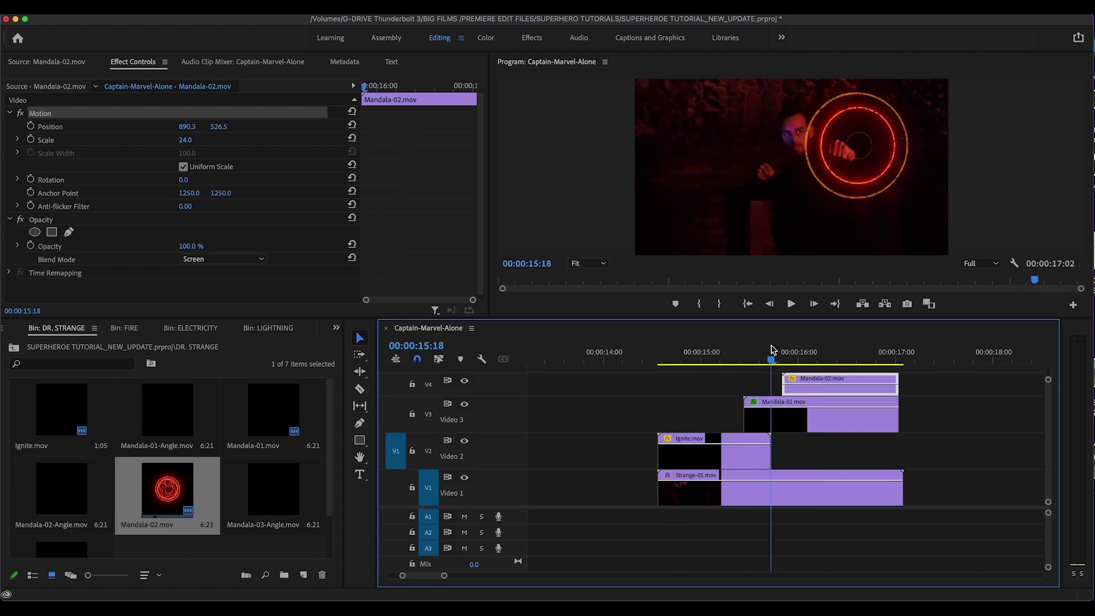
Step: Reposition the first mandala, adding a position keyframe, and preview the animation
left_click(865, 154)
left_click_drag(865, 153, 845, 160)
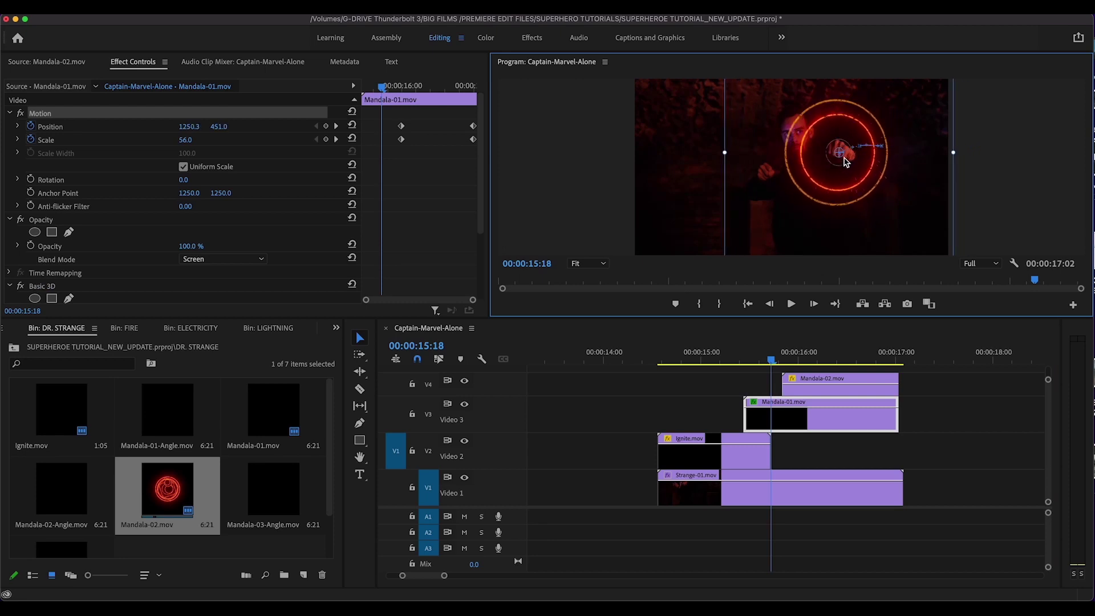
left_click_drag(769, 359, 875, 327)
Step: Reselect the Mandala-02 clip on a frame showing both mandalas and switch to the Effects workspace
left_click(810, 387)
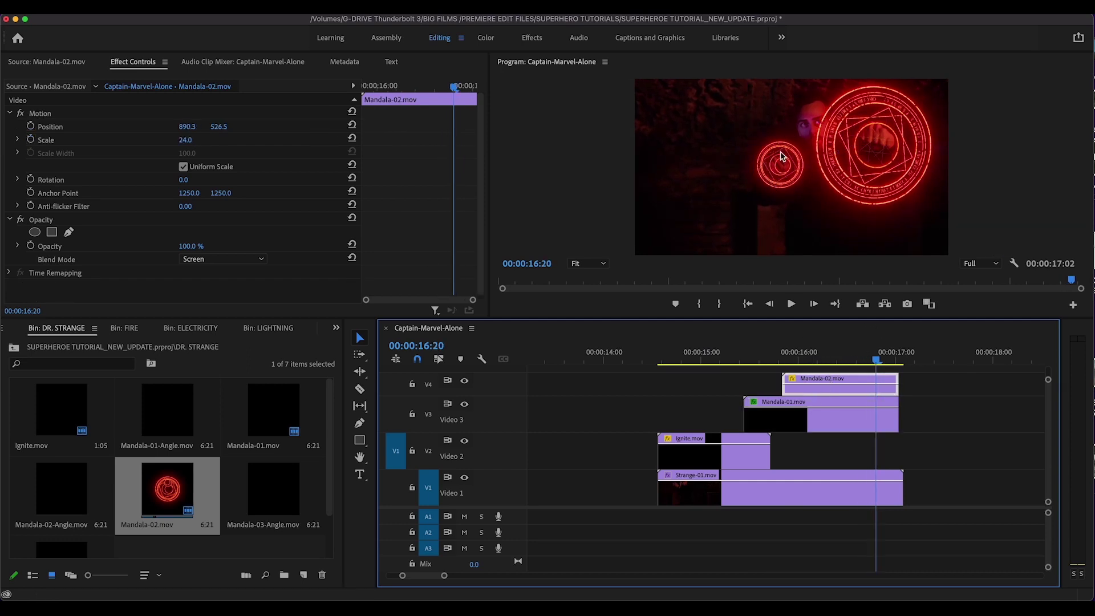
left_click_drag(876, 365, 849, 362)
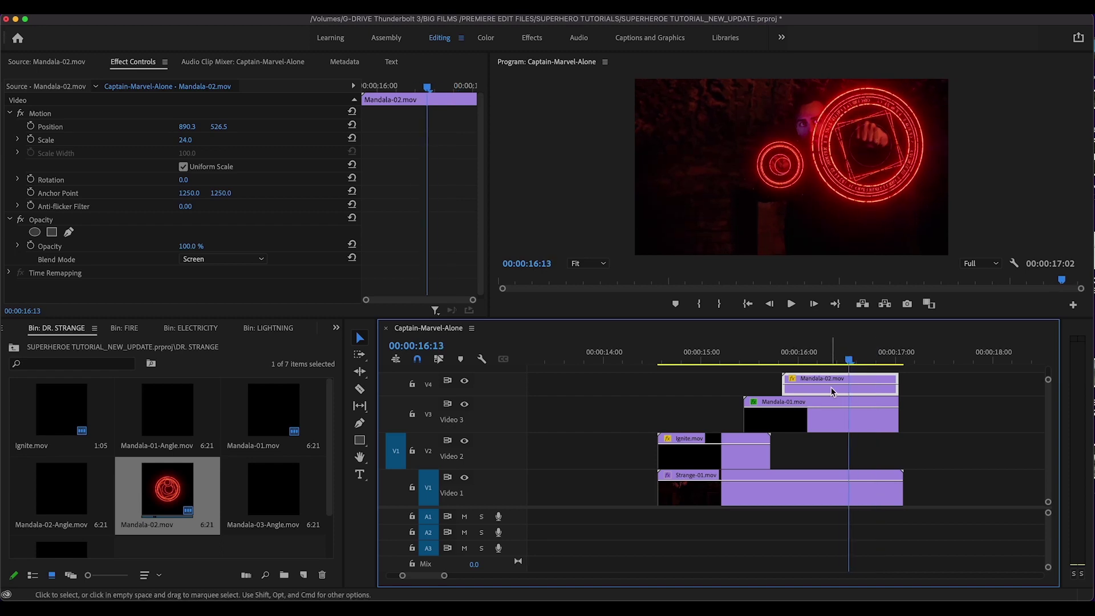
left_click(531, 38)
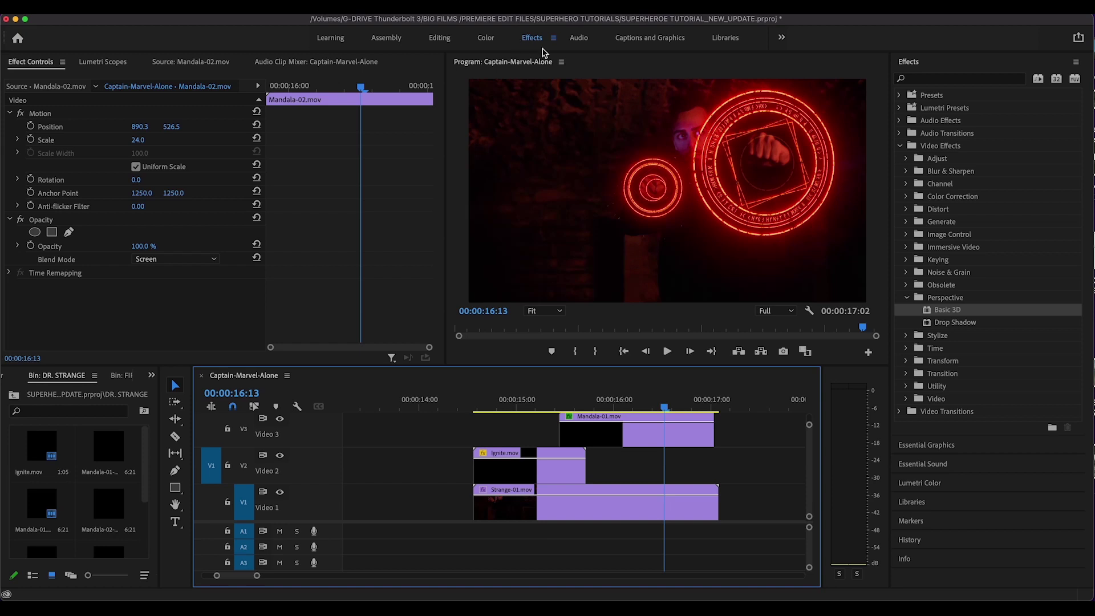
Step: Apply Basic 3D to the Mandala-02 clip on V4 and set its Swivel to -14.0°
left_click(944, 314)
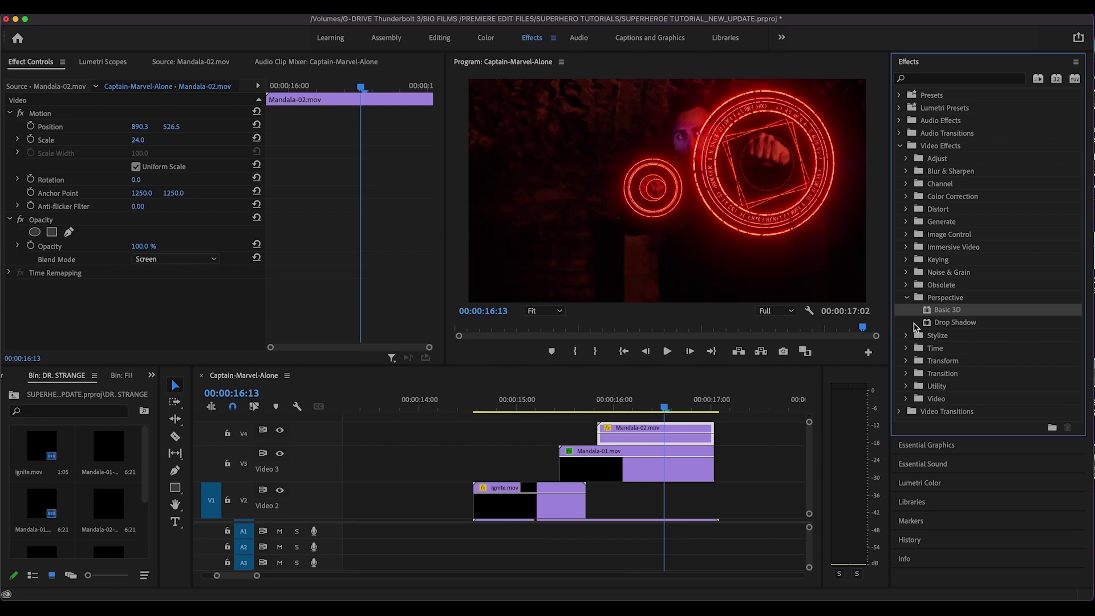
left_click_drag(754, 404, 675, 430)
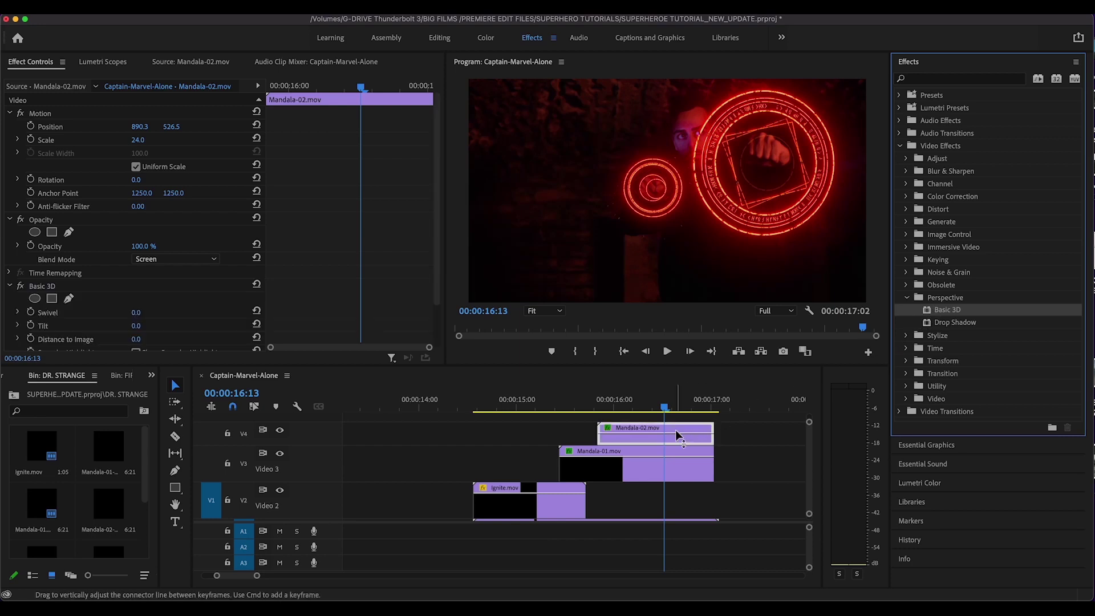
scroll(174, 314, "down", 2)
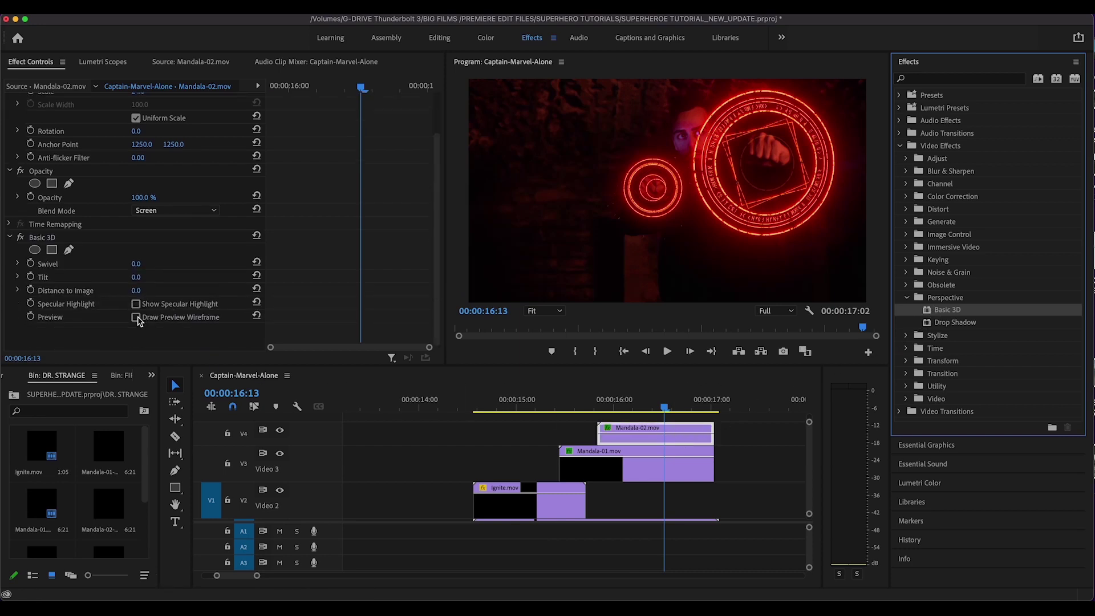
left_click_drag(138, 265, 130, 265)
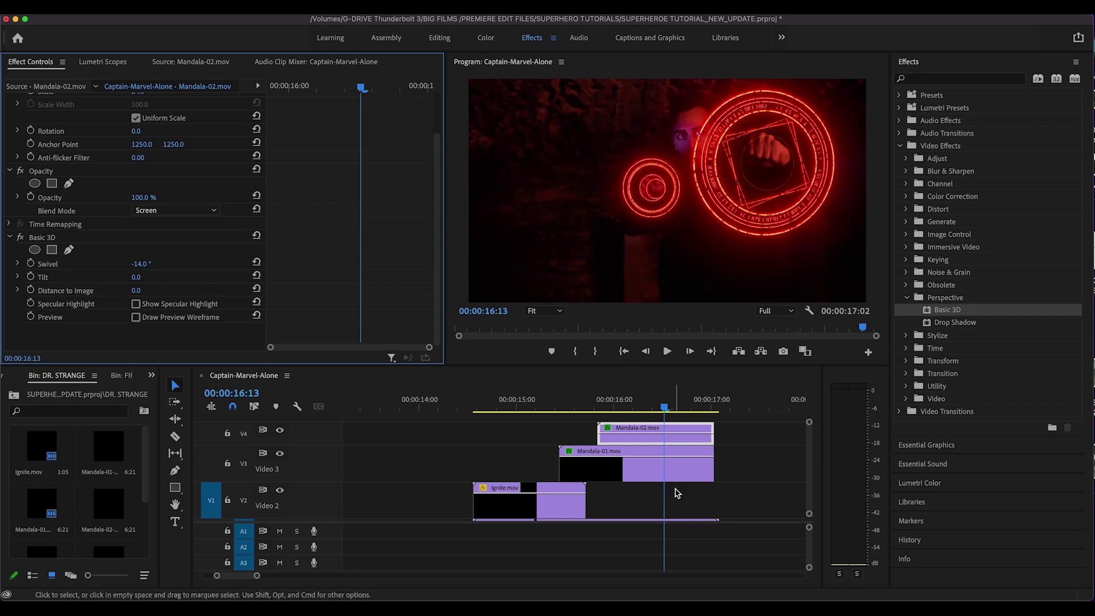
left_click_drag(663, 406, 700, 406)
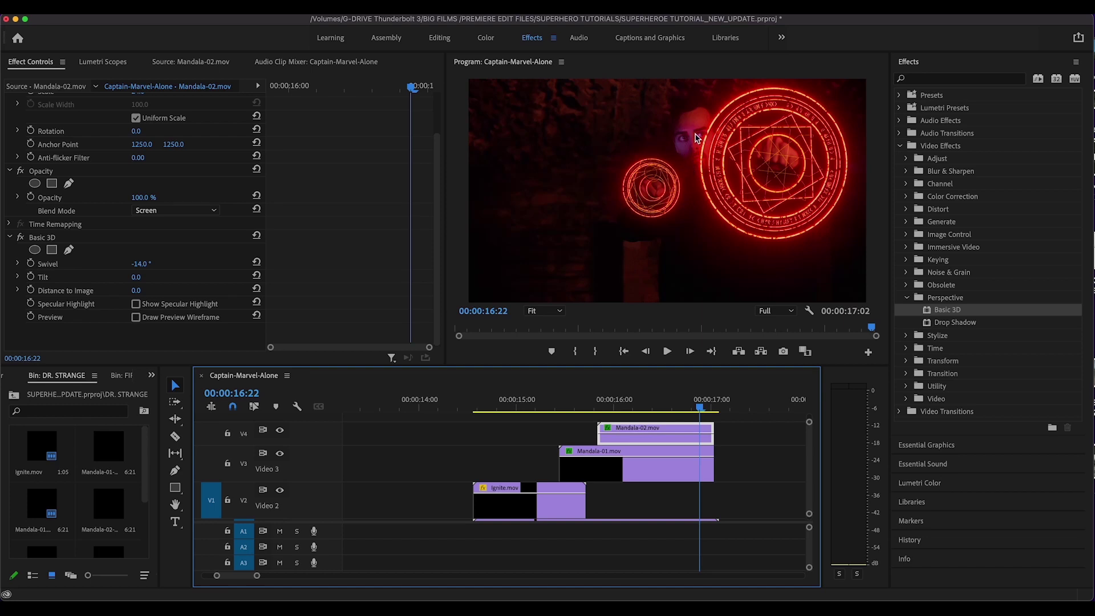
mouse_move(701, 411)
left_mouse_down()
mouse_move(638, 410)
mouse_move(705, 402)
left_mouse_up()
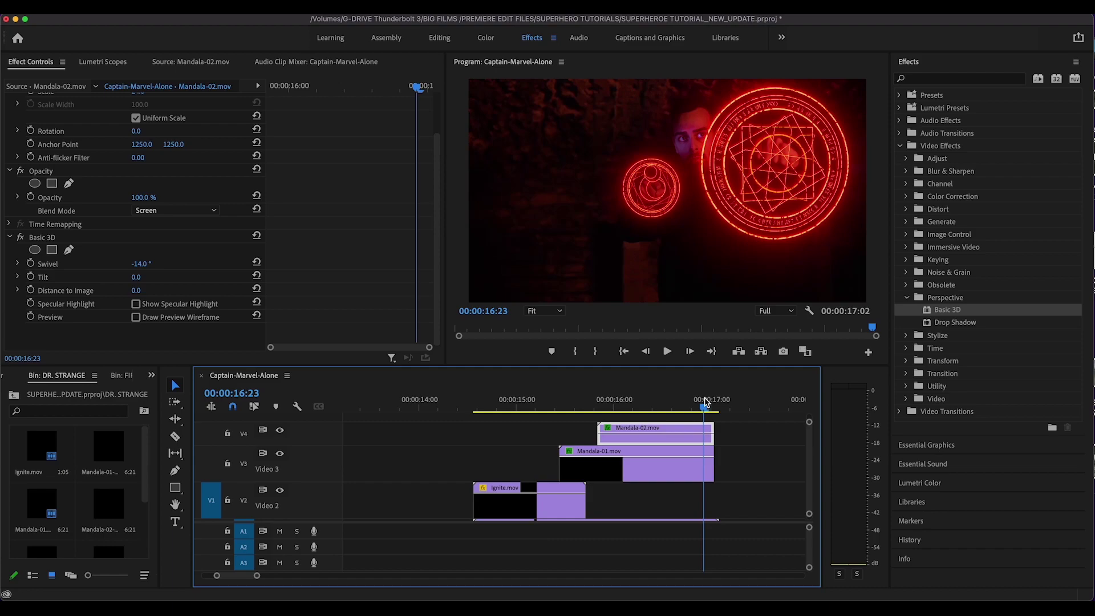